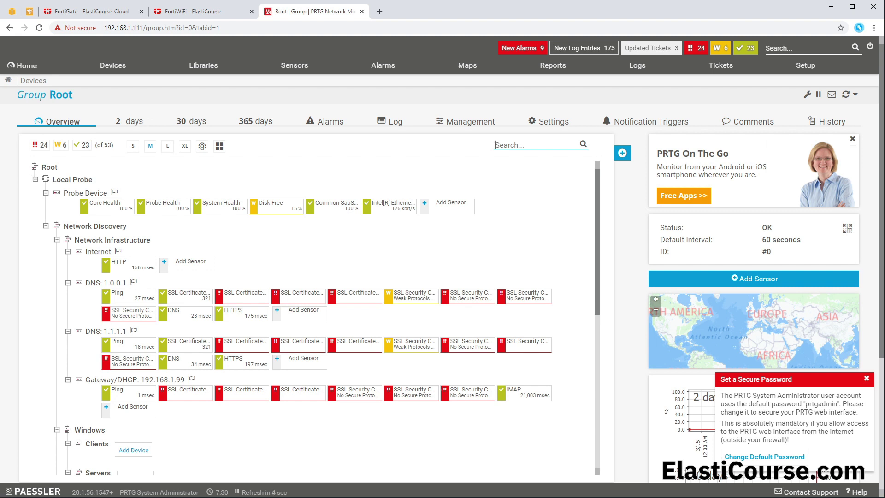
Close the Set a Secure Password popup and view the HTTP sensor's info: OK, 100% uptime, 60-second interval.
left_click(866, 378)
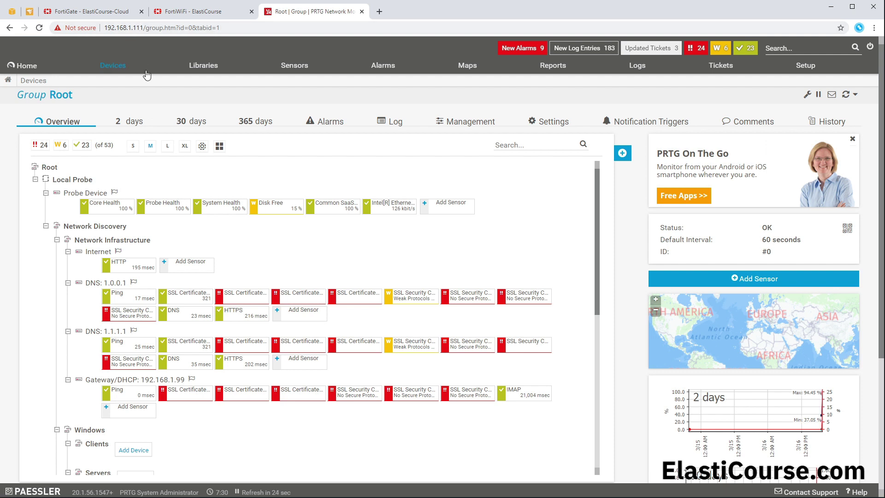
mouse_move(118, 67)
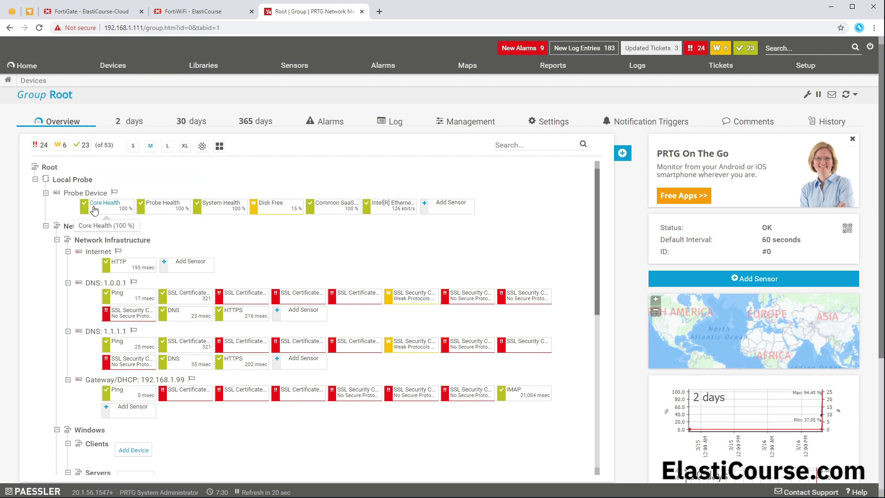
left_click(95, 207)
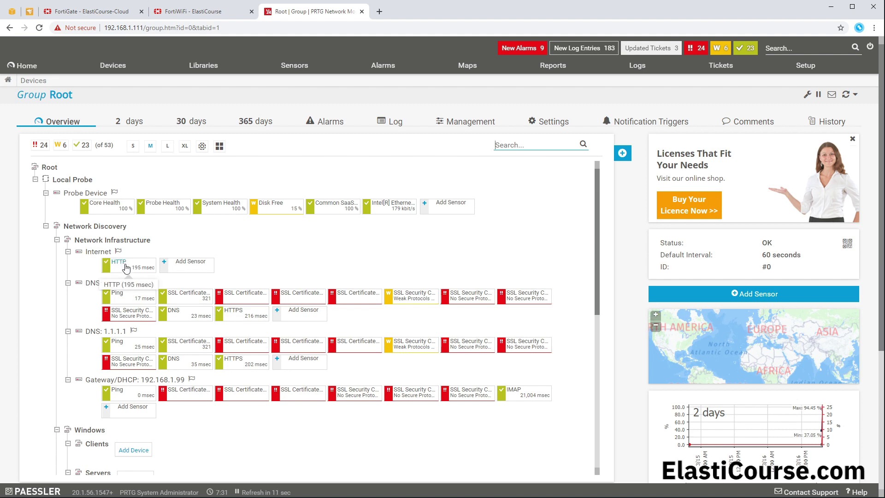
mouse_move(127, 268)
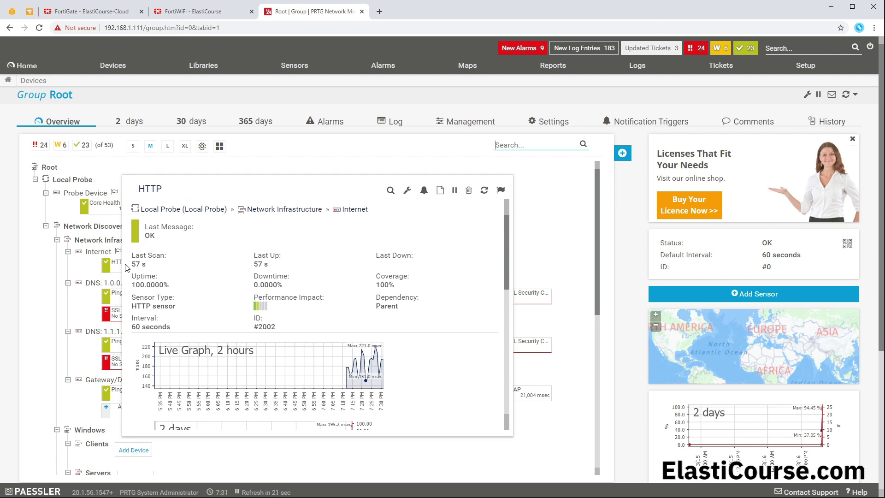
Inspect the Gateway/DHCP: 192.168.1.99 sensor list: IMAP and Ping up, six SSL sensors down.
scroll(83, 270, "down", 2)
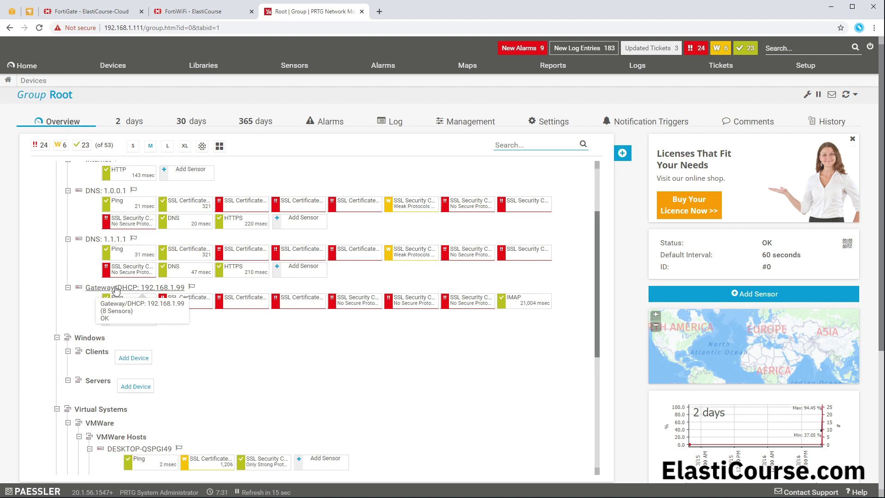
mouse_move(147, 290)
mouse_move(111, 290)
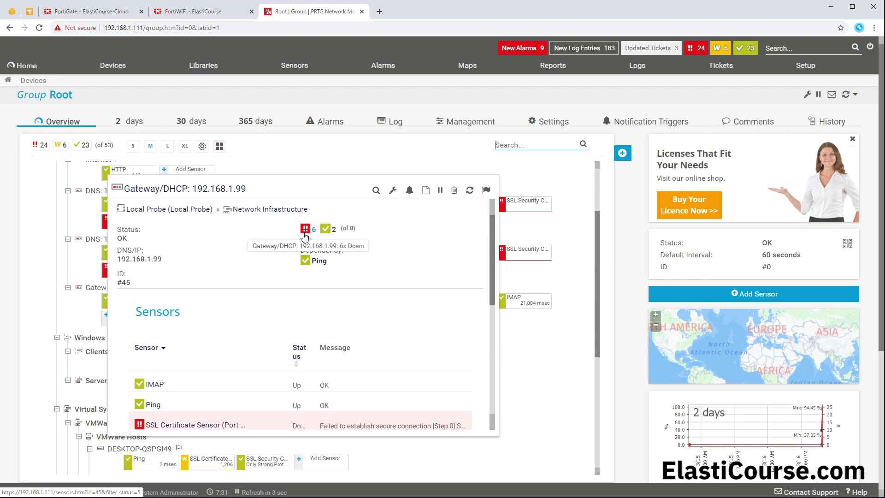
scroll(280, 267, "down", 2)
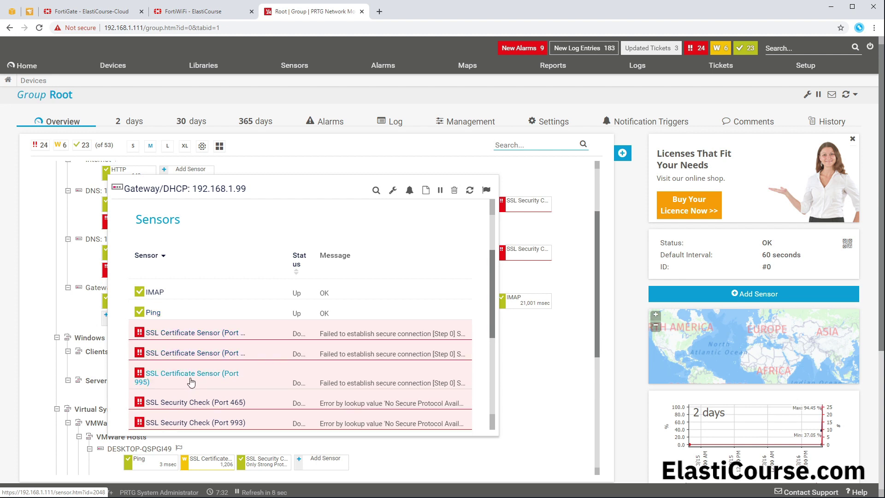
scroll(198, 402, "down", 3)
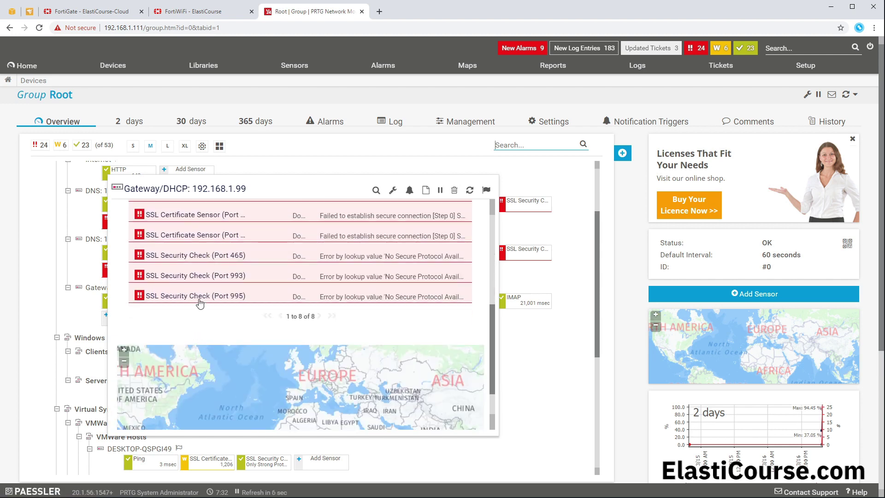
scroll(199, 297, "up", 5)
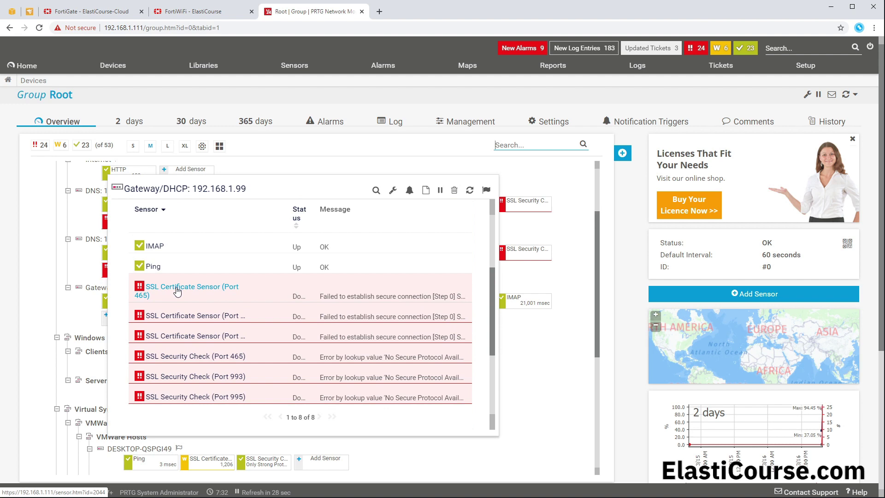
Delete the SSL Certificate Sensor (Port 465) from its sensor page.
left_click(197, 286)
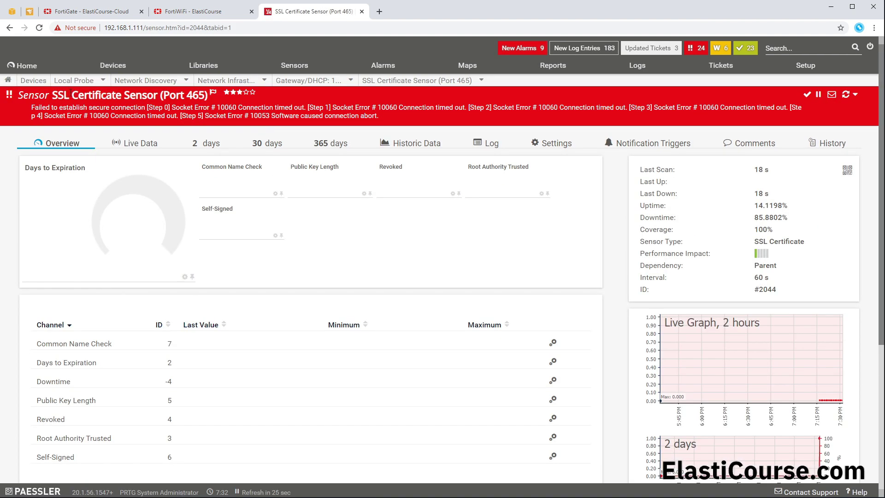
left_click_drag(59, 95, 158, 95)
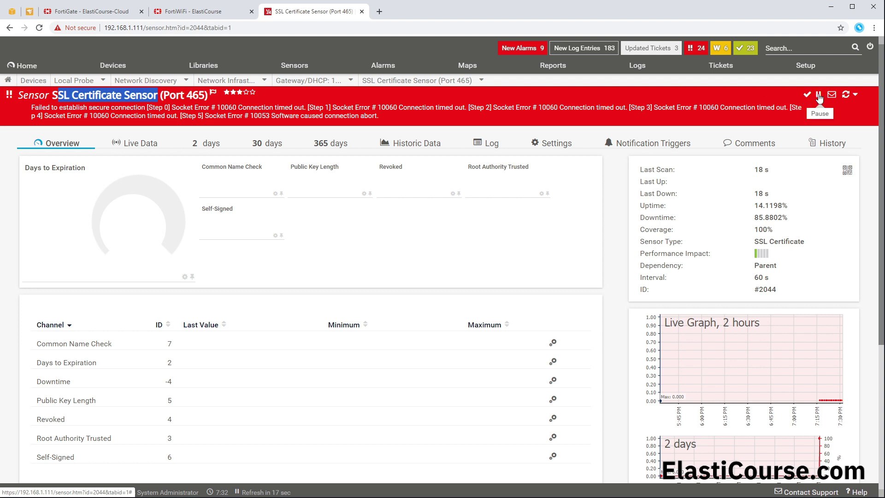
left_click(855, 95)
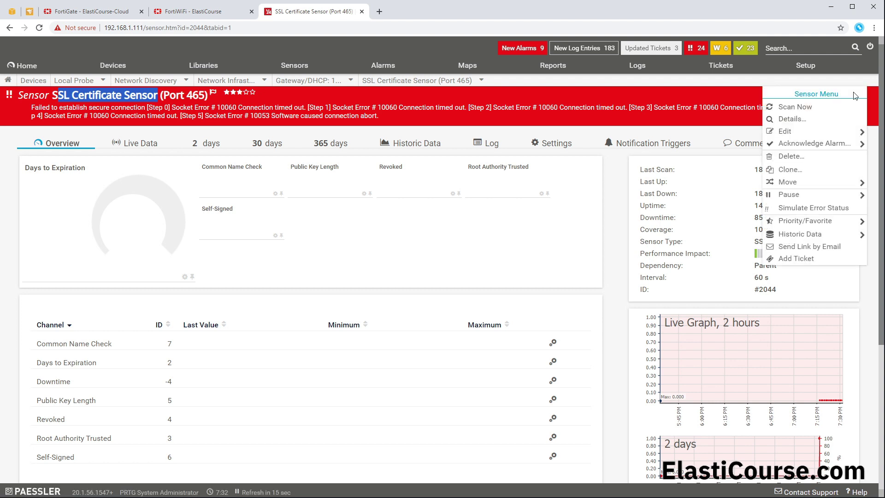
left_click(787, 157)
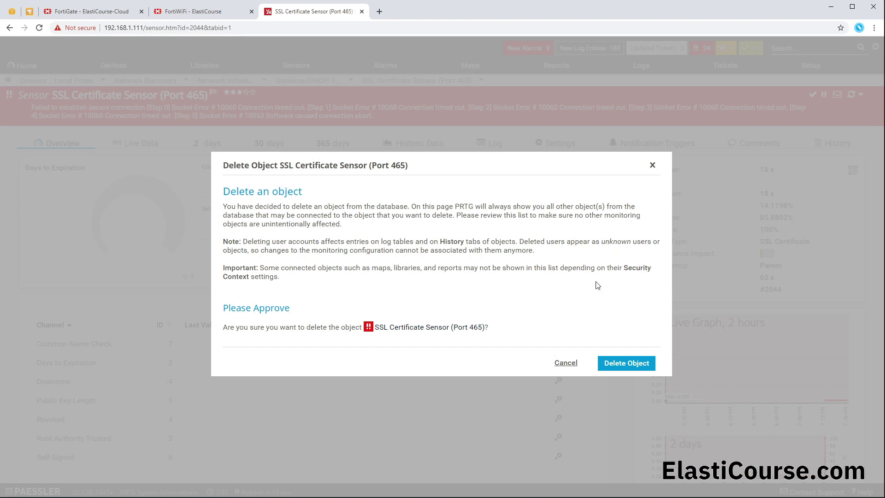
left_click(607, 363)
Bulk-delete the remaining failing SSL sensors, leaving only the Ping sensor.
scroll(571, 280, "down", 2)
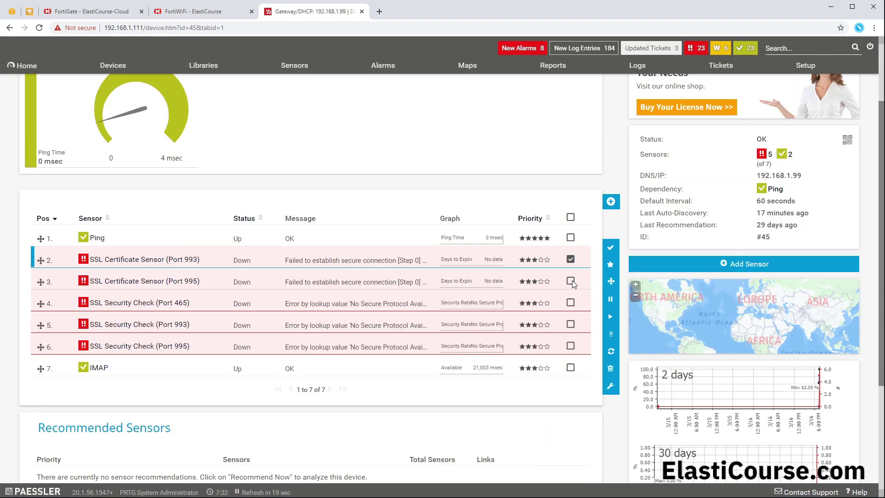
left_click(571, 280)
left_click(571, 302)
left_click(571, 325)
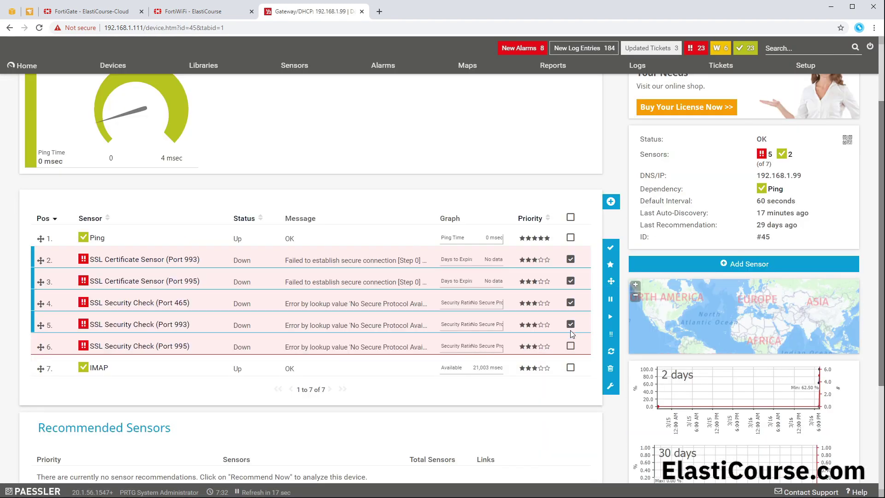
left_click(570, 346)
left_click(611, 368)
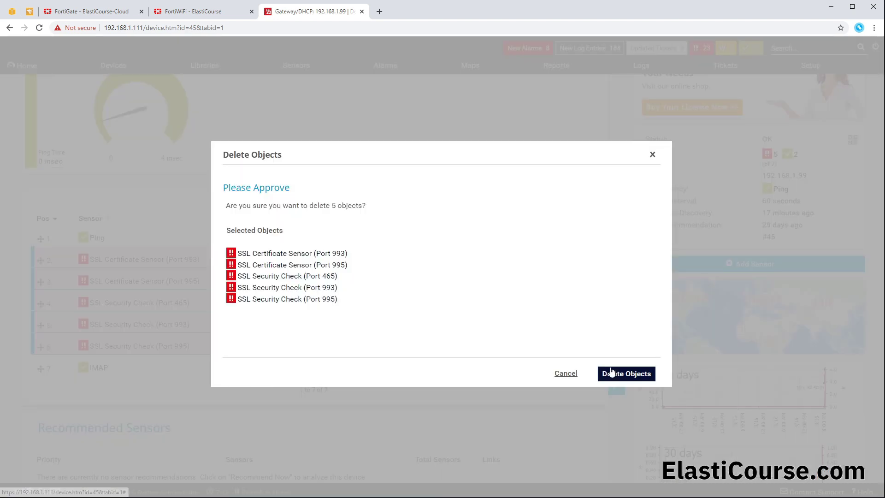
left_click(611, 373)
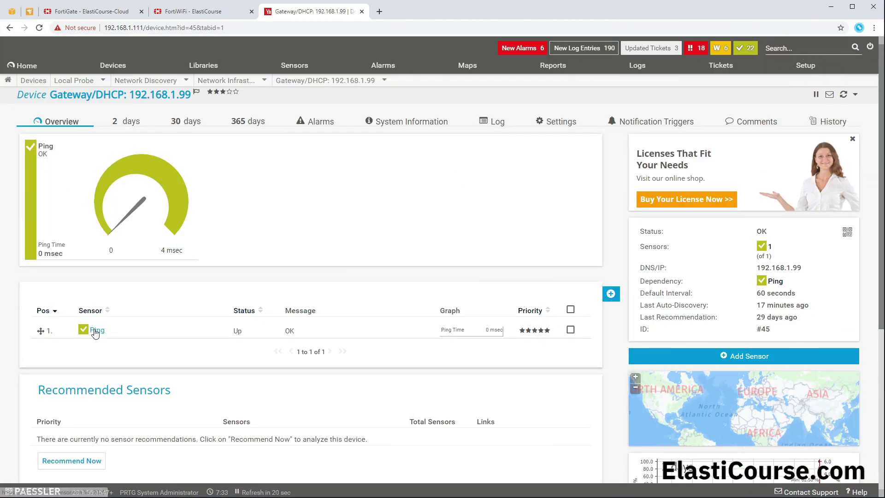
left_click(96, 331)
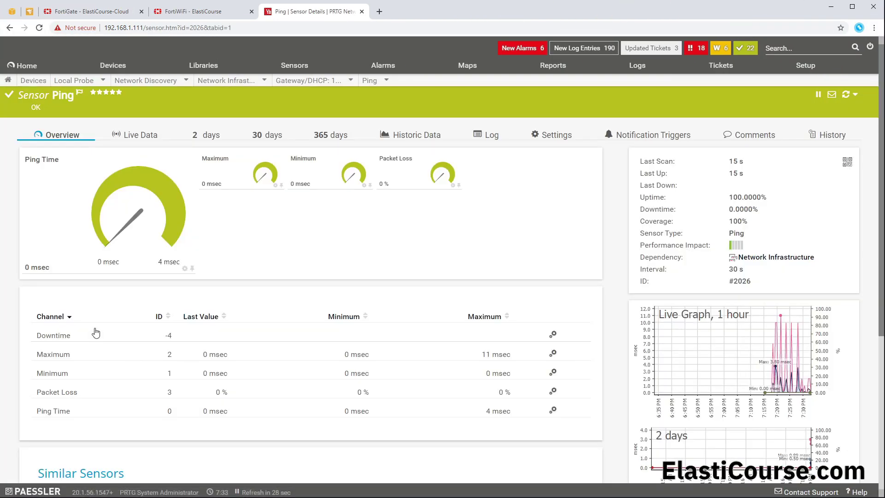
Review the Ping sensor's graphs, then go back to the Root group device tree.
mouse_move(740, 197)
scroll(682, 259, "down", 3)
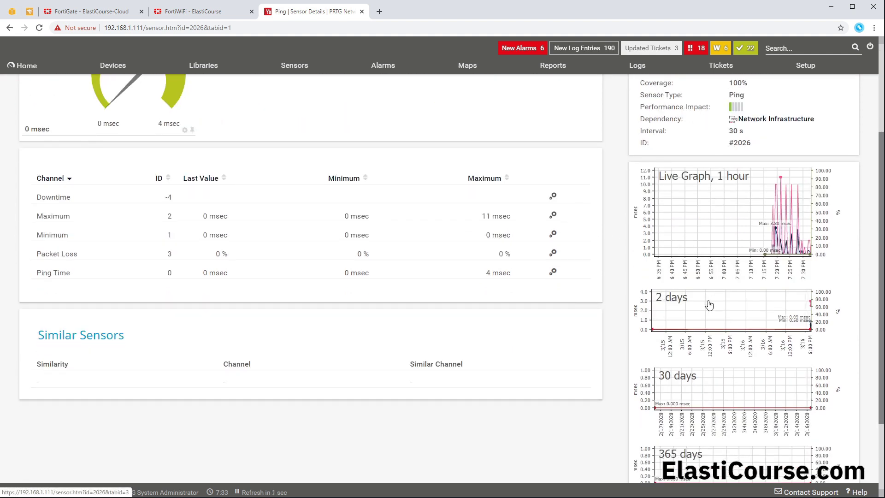
scroll(709, 305, "down", 2)
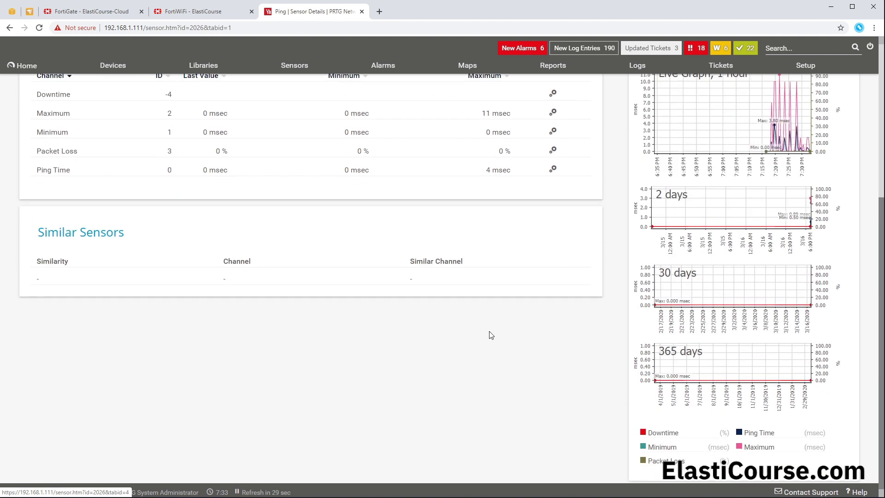
scroll(490, 332, "up", 5)
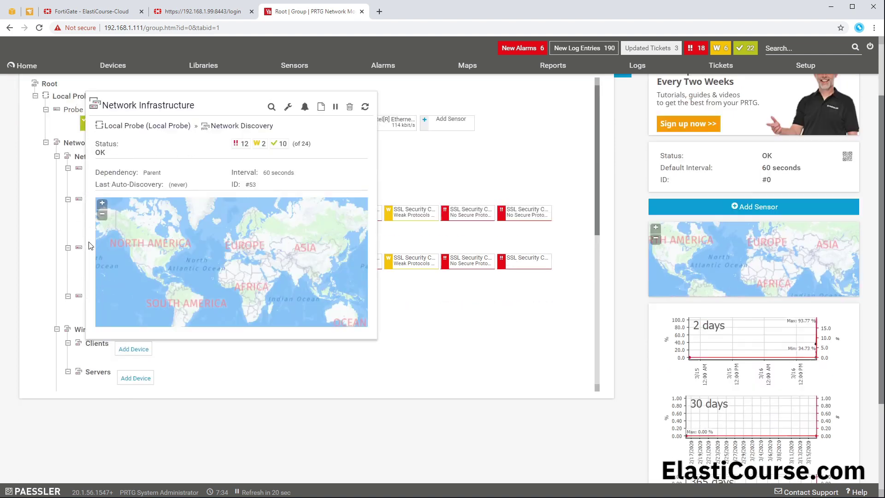
scroll(46, 277, "down", 2)
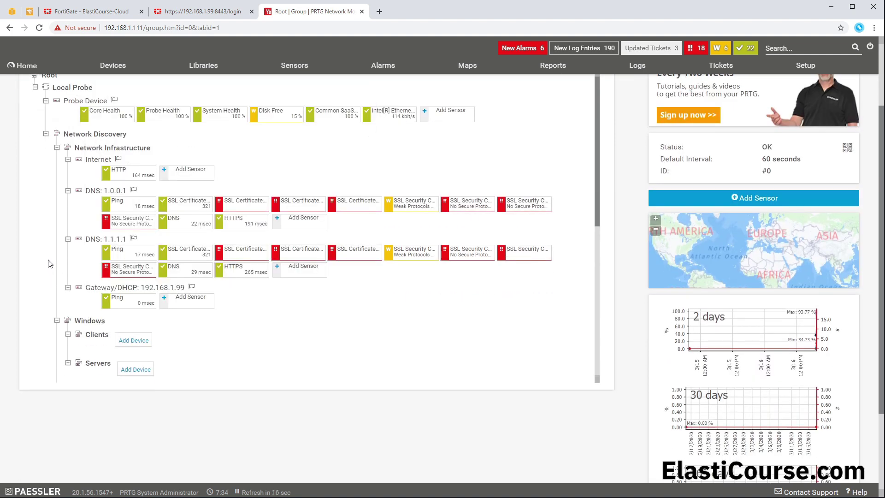
scroll(52, 260, "down", 5)
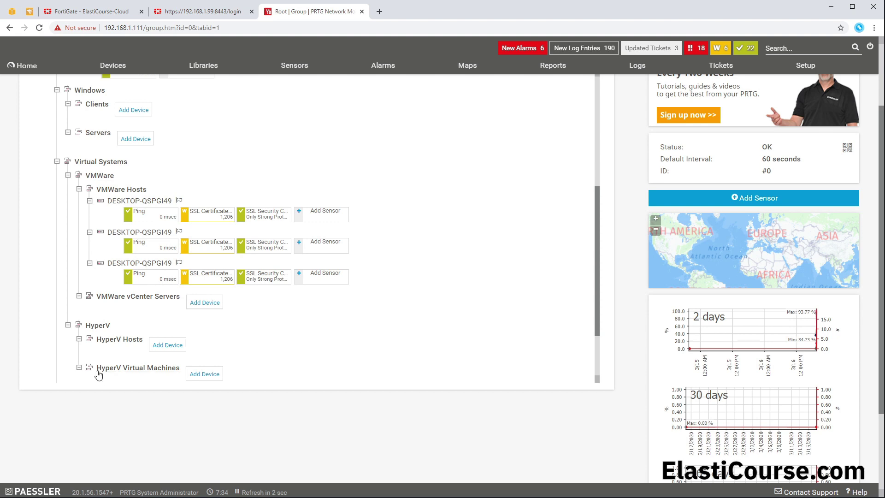
scroll(93, 341, "up", 3)
scroll(94, 341, "up", 3)
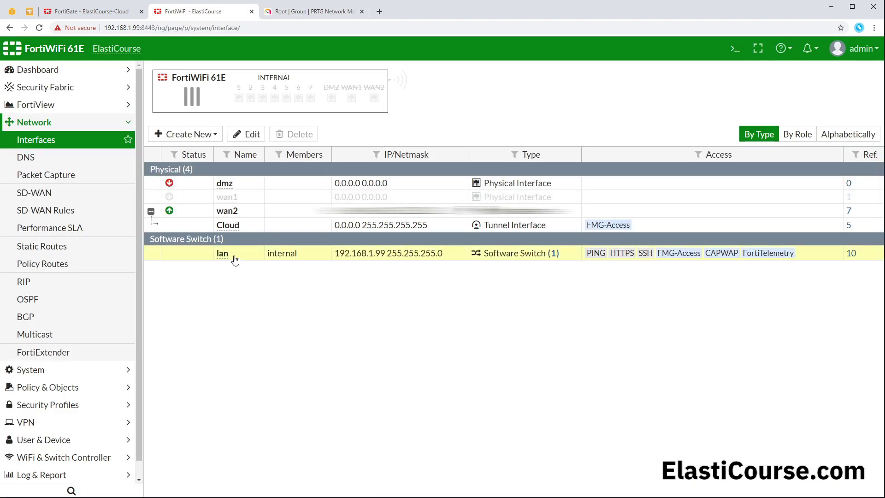
double_click(237, 257)
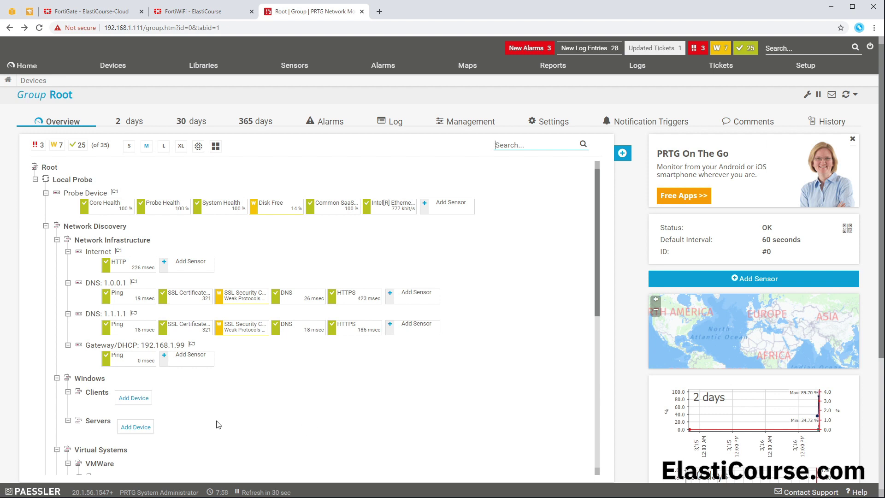
Rename the Gateway/DHCP device to 'On-premises Firewall' in its settings.
right_click(167, 347)
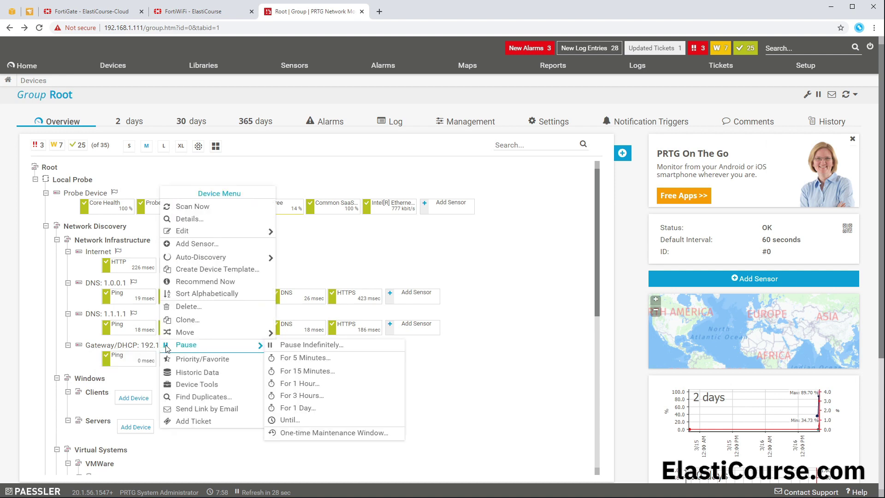
mouse_move(225, 231)
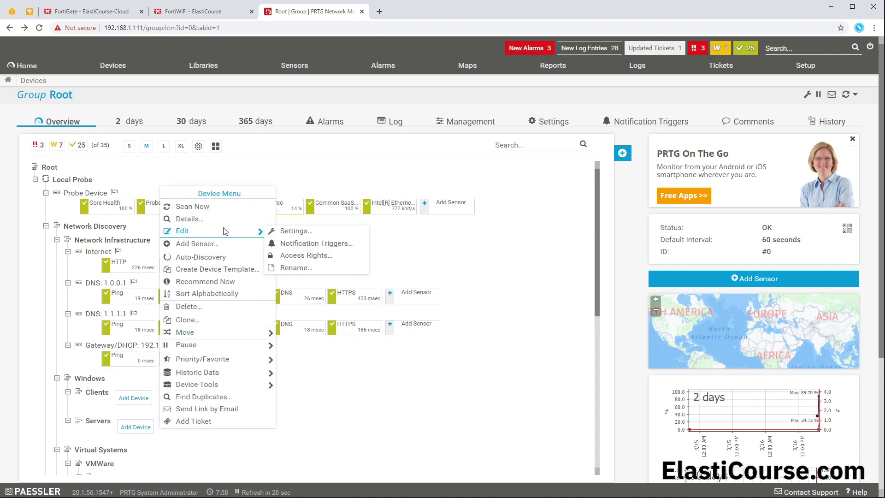
left_click(278, 236)
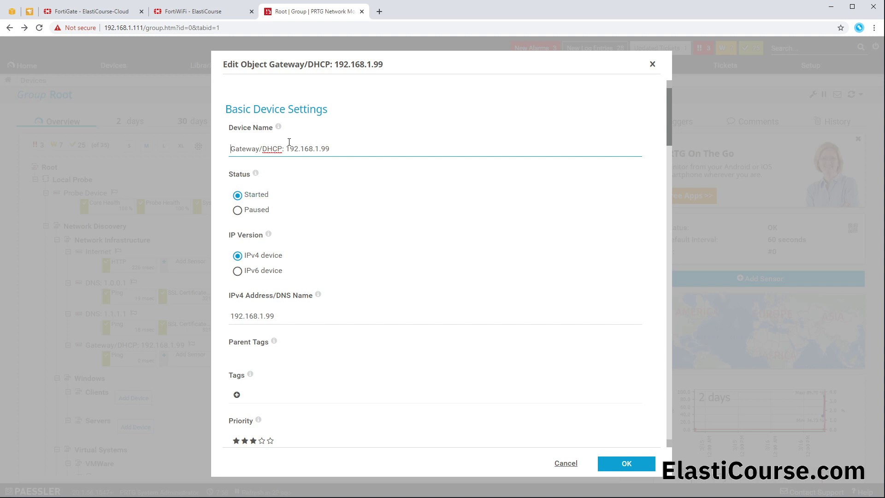
left_click_drag(328, 149, 192, 158)
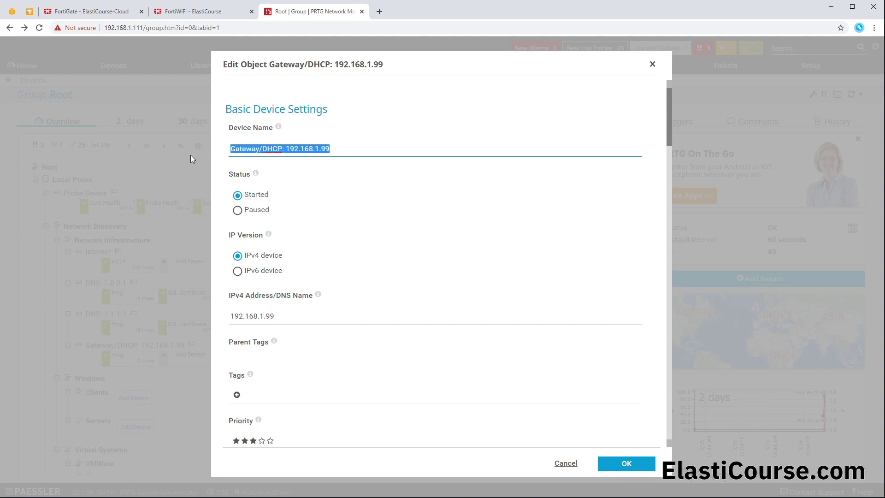
type("On-premise")
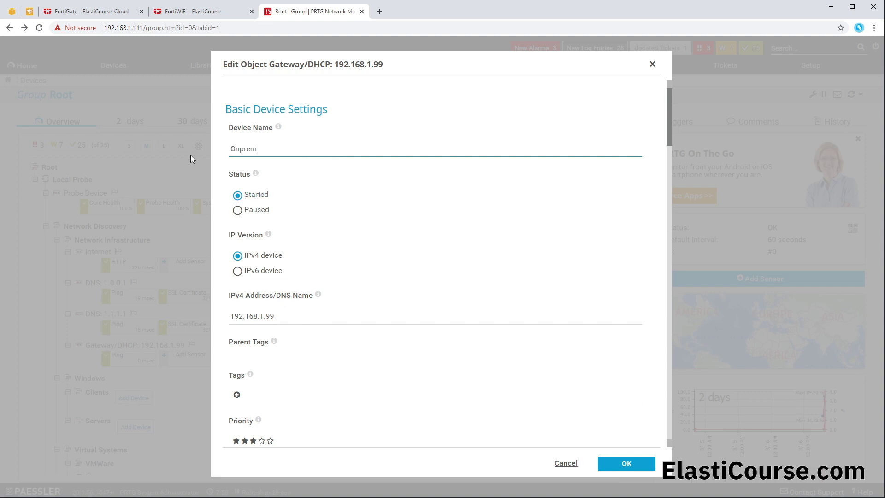
type("s Firewall")
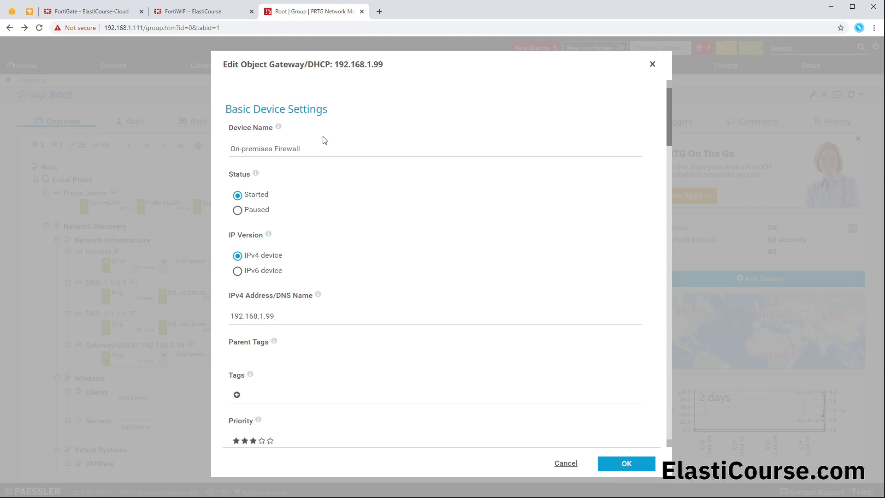
scroll(324, 141, "down", 1)
scroll(325, 141, "down", 8)
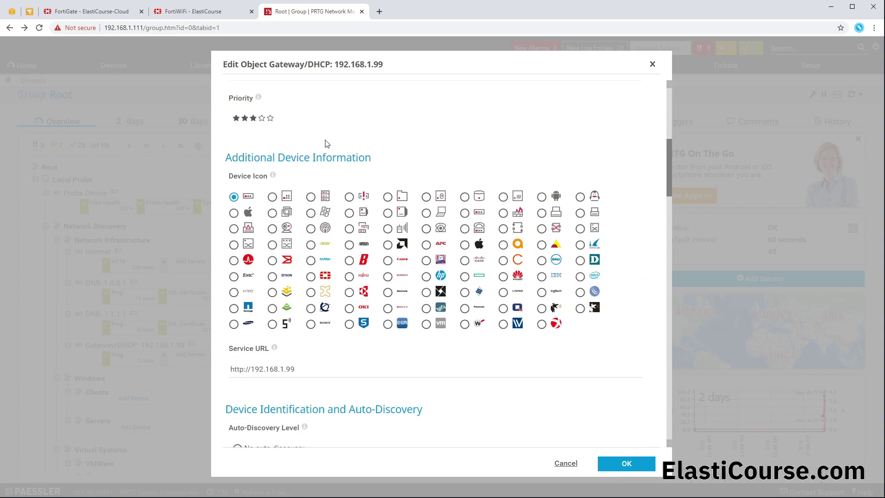
scroll(432, 211, "up", 3)
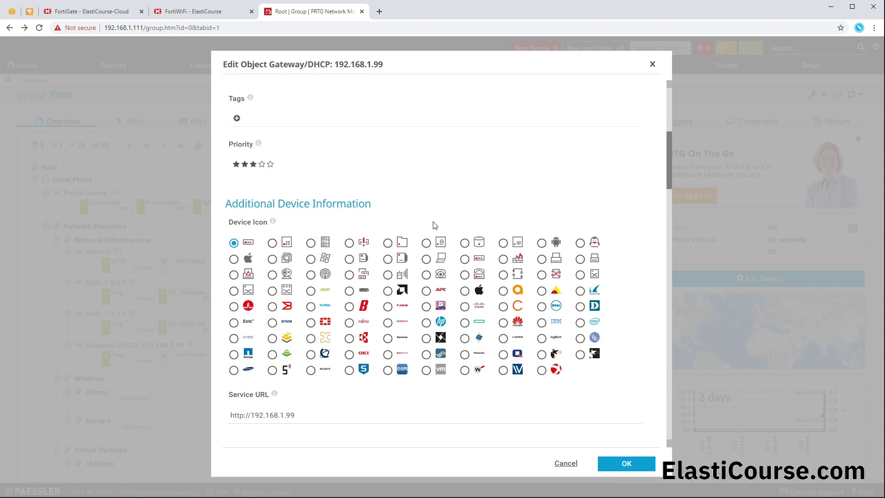
scroll(432, 225, "down", 3)
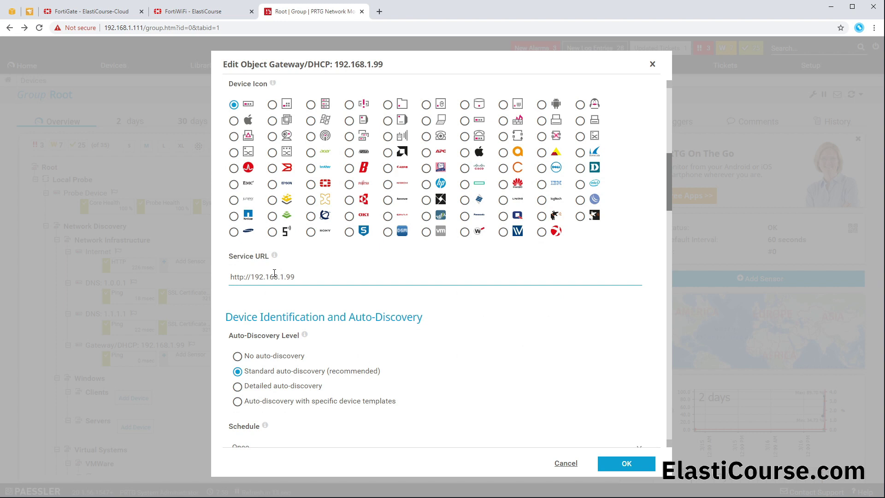
left_click(244, 276)
type("s")
left_click(321, 274)
type("\"8")
key("ctrl+shift+Tab")
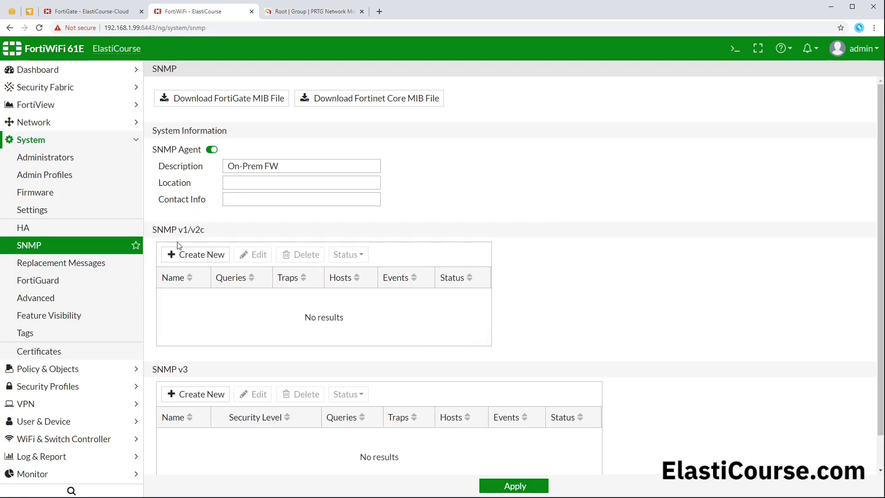
Start a new SNMP v1/v2c community named fgt.
left_click(181, 255)
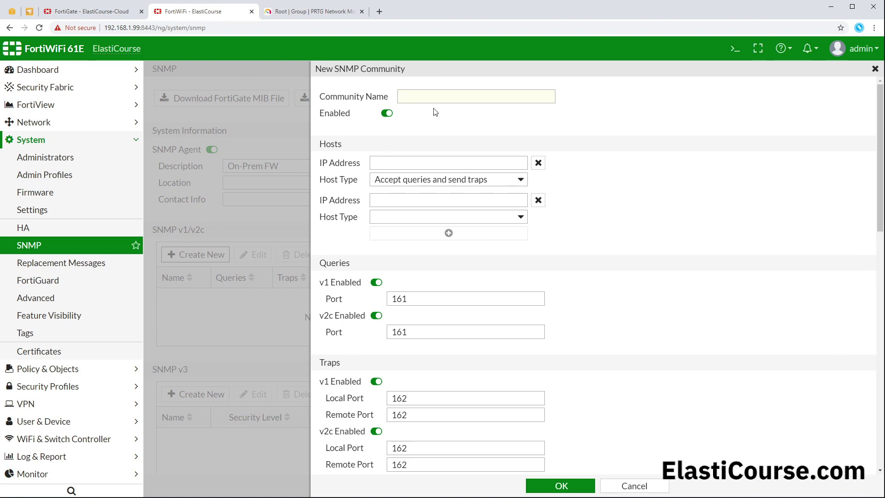
left_click(430, 97)
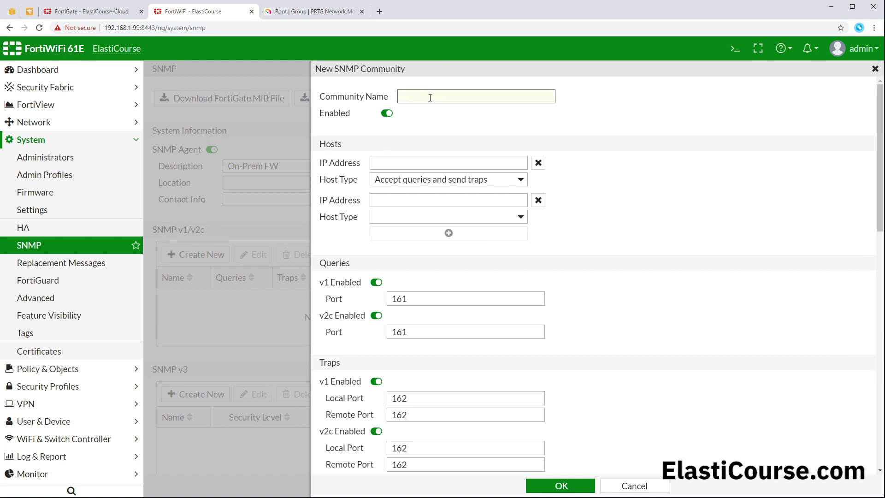
left_click(411, 161)
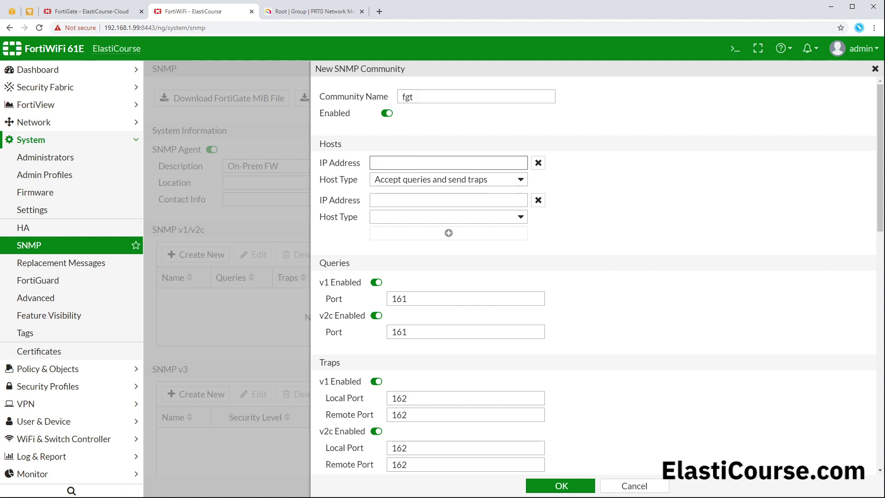
Copy the PRTG server IP 192.168.1.111 and paste it as the community's host IP.
left_click(314, 11)
left_click(136, 28)
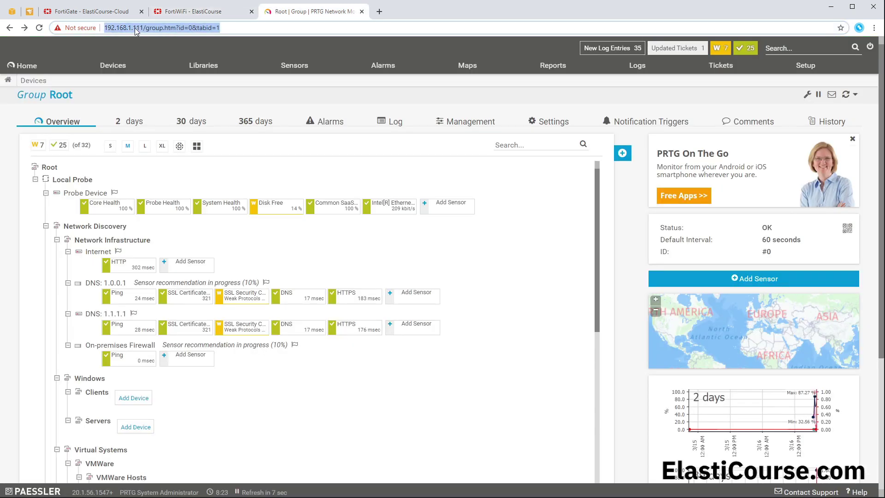
double_click(136, 27)
right_click(156, 29)
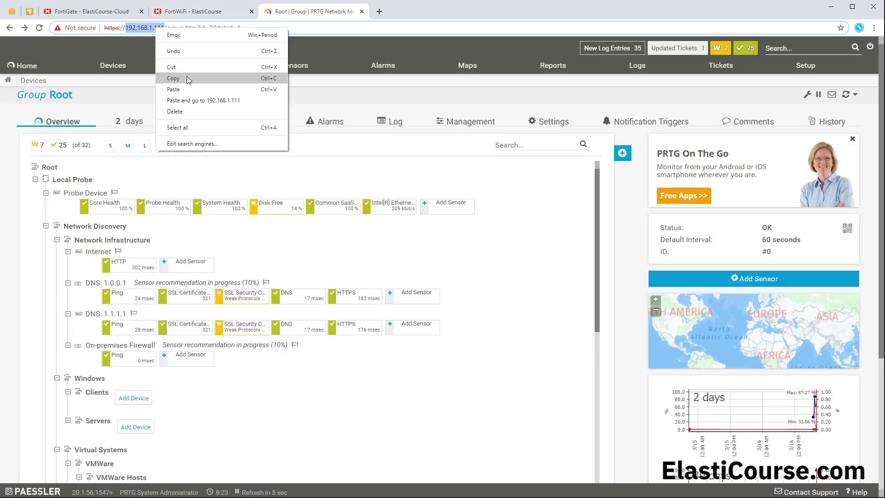
left_click(187, 80)
left_click(203, 11)
right_click(429, 165)
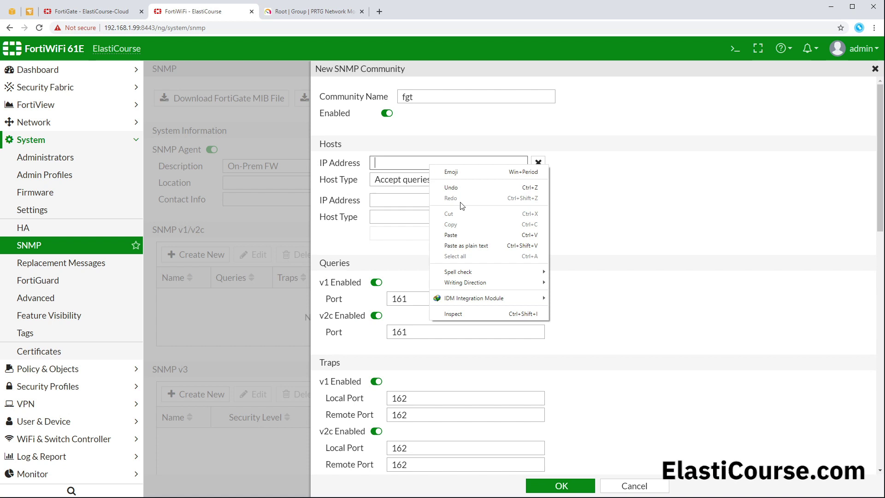
left_click(464, 236)
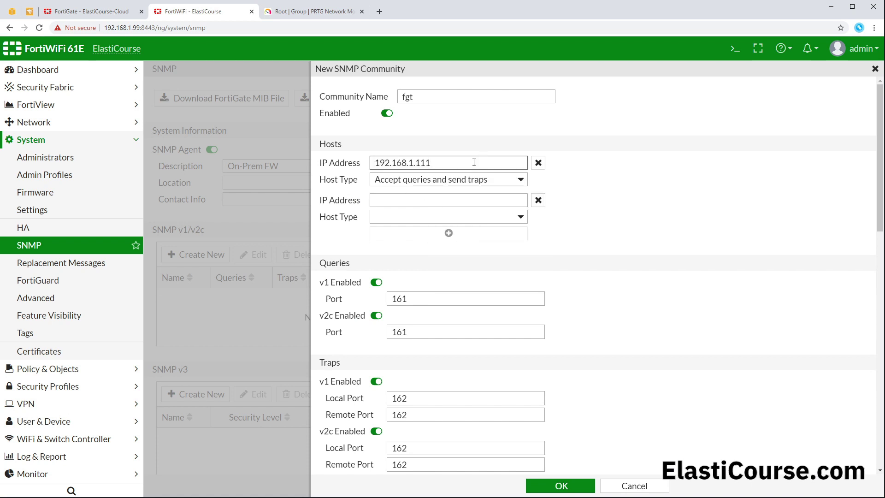
Review the remaining community options and save the fgt community.
scroll(474, 163, "down", 3)
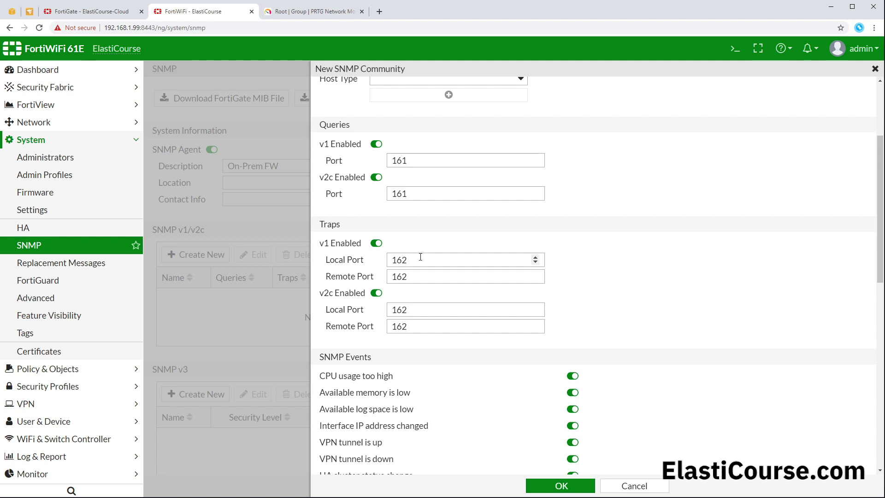
scroll(422, 256, "down", 2)
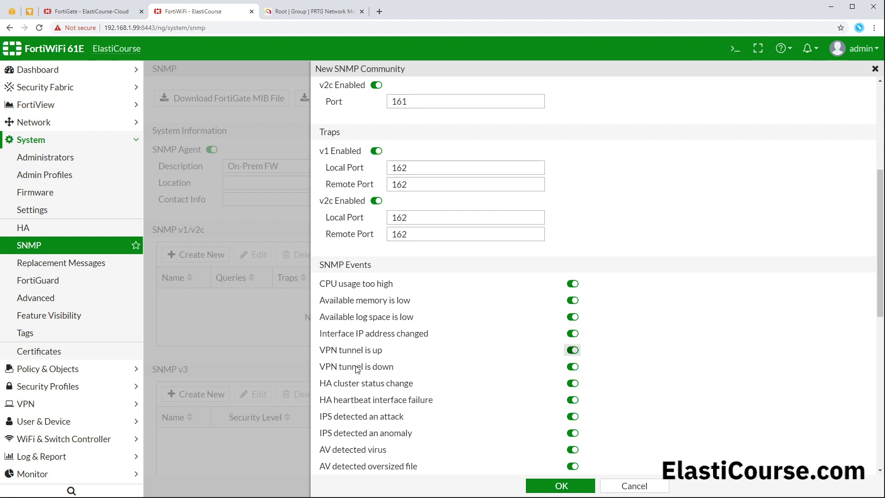
scroll(371, 377, "down", 1)
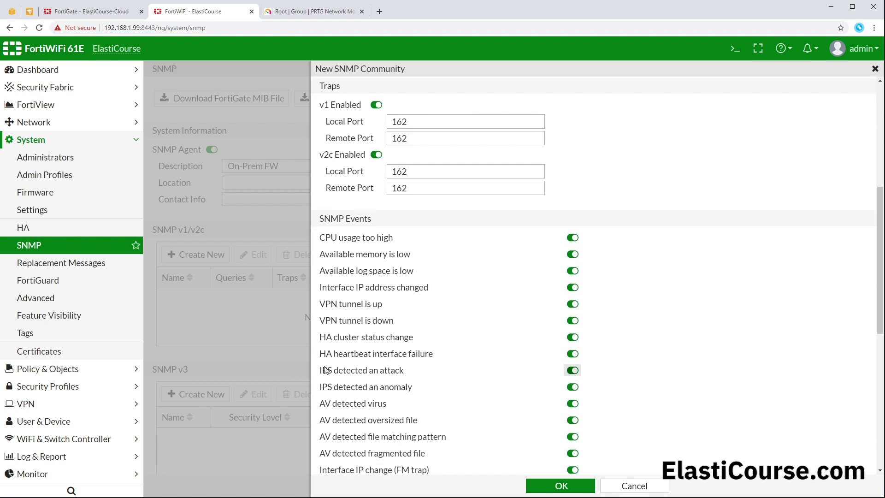
scroll(386, 409, "down", 2)
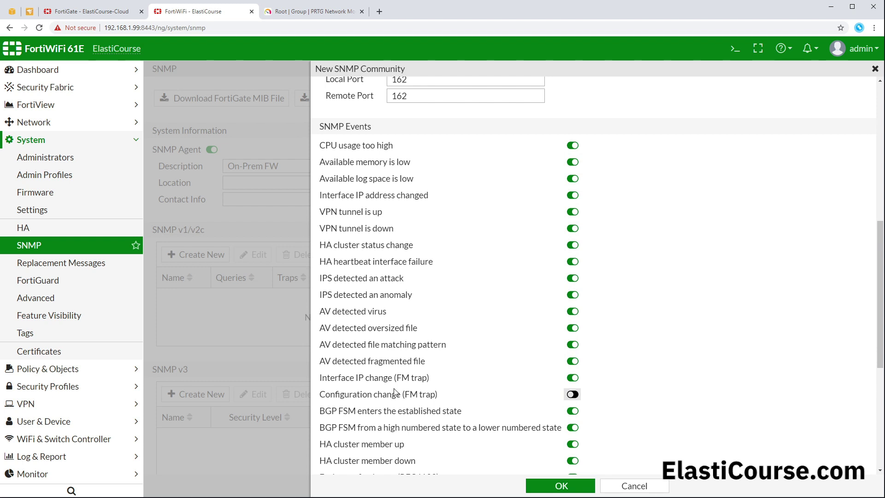
left_click(560, 486)
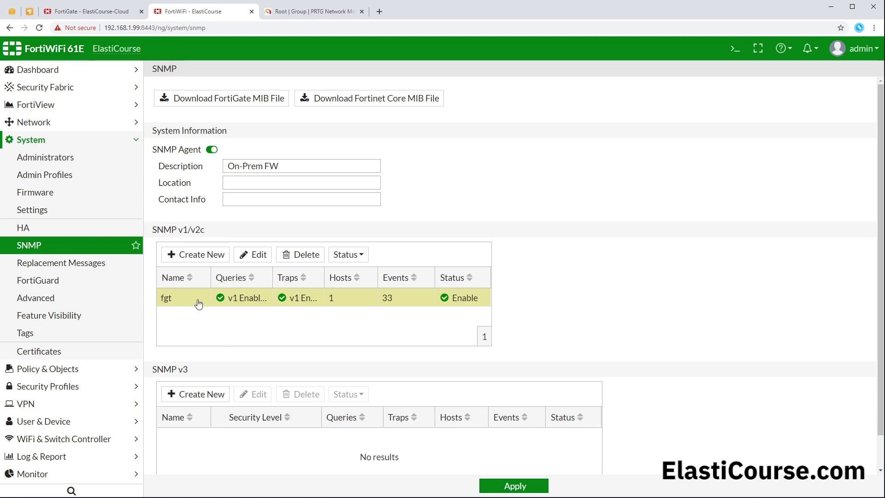
Open the On-premises Firewall device's settings in PRTG.
left_click(296, 15)
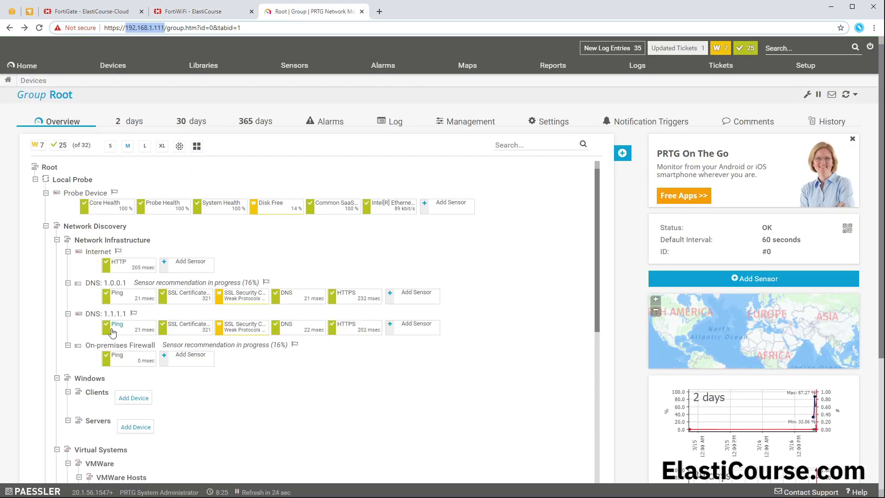
right_click(115, 347)
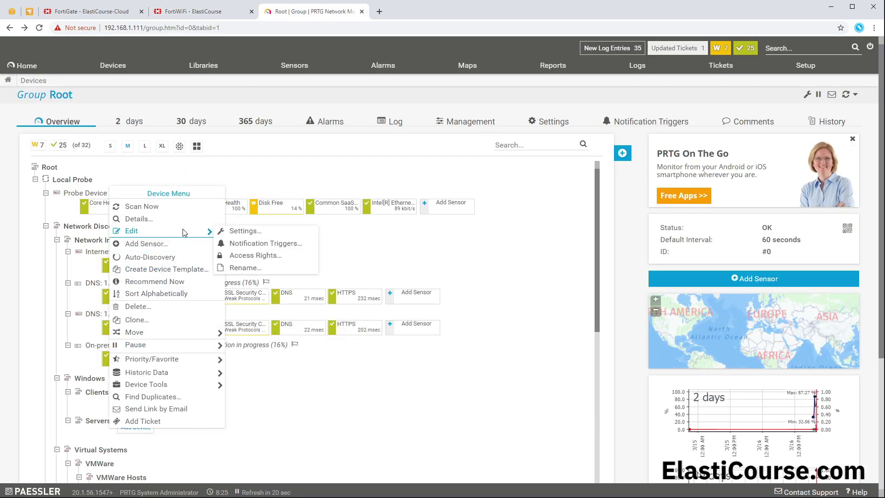
left_click(244, 229)
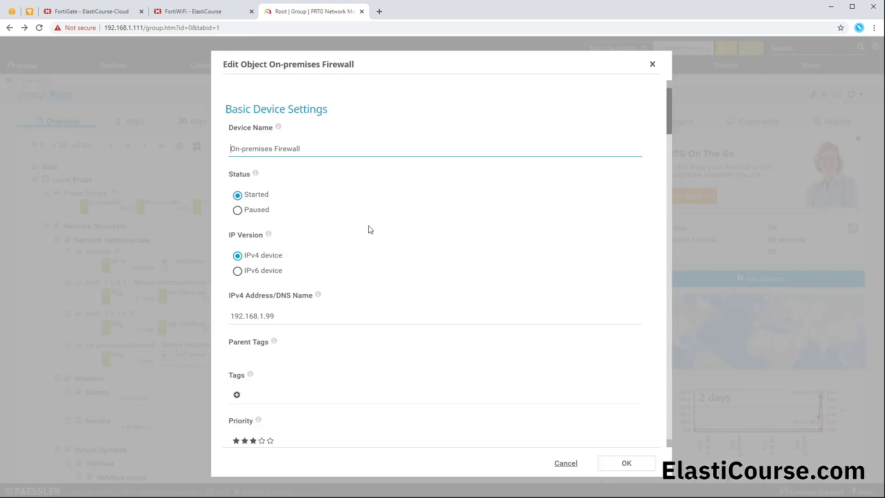
scroll(265, 218, "down", 15)
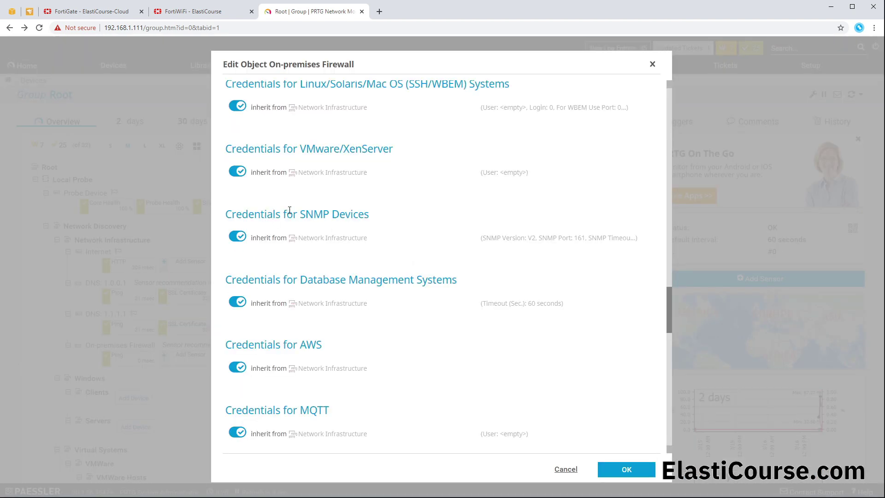
mouse_move(245, 239)
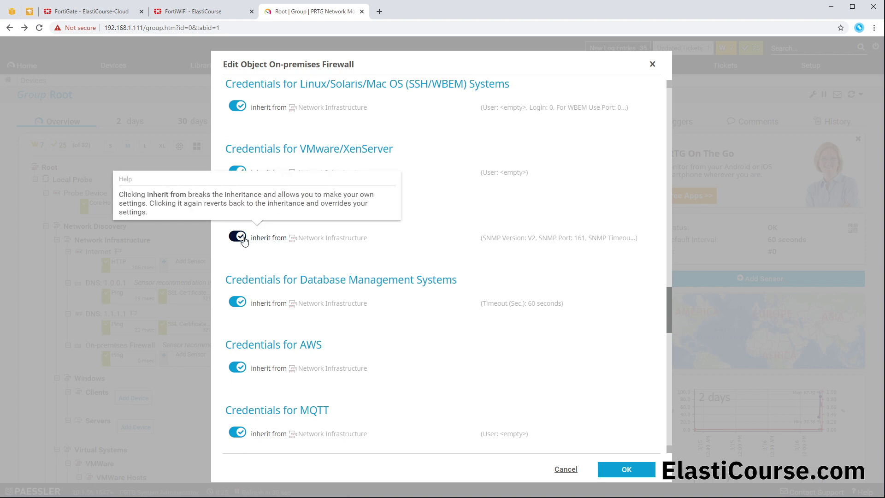
left_click(238, 236)
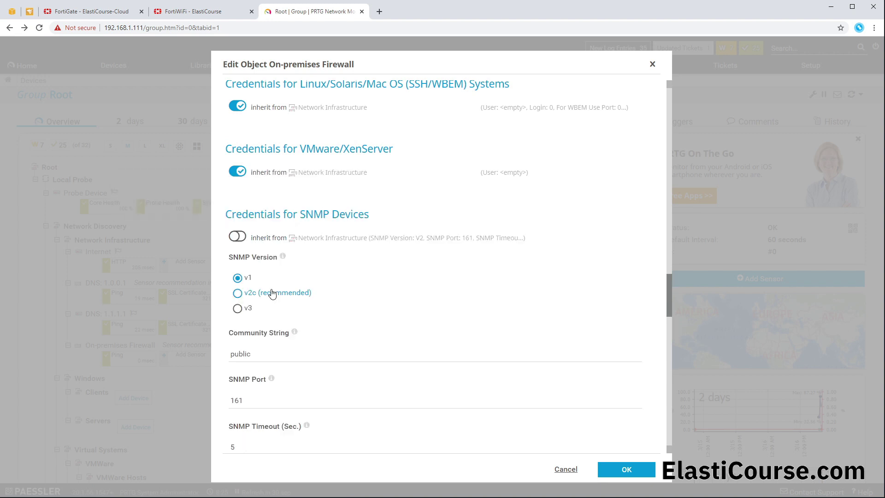
left_click(269, 296)
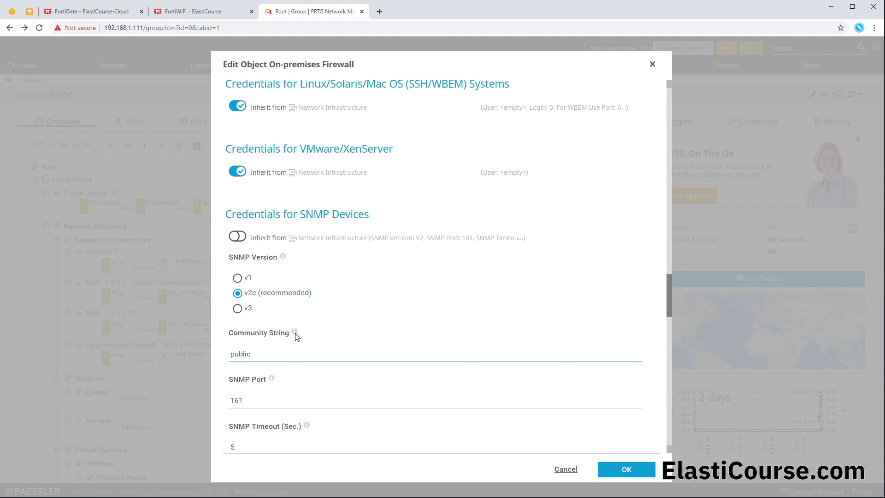
mouse_move(295, 336)
left_click_drag(256, 354, 196, 347)
scroll(249, 346, "down", 3)
left_click(241, 261)
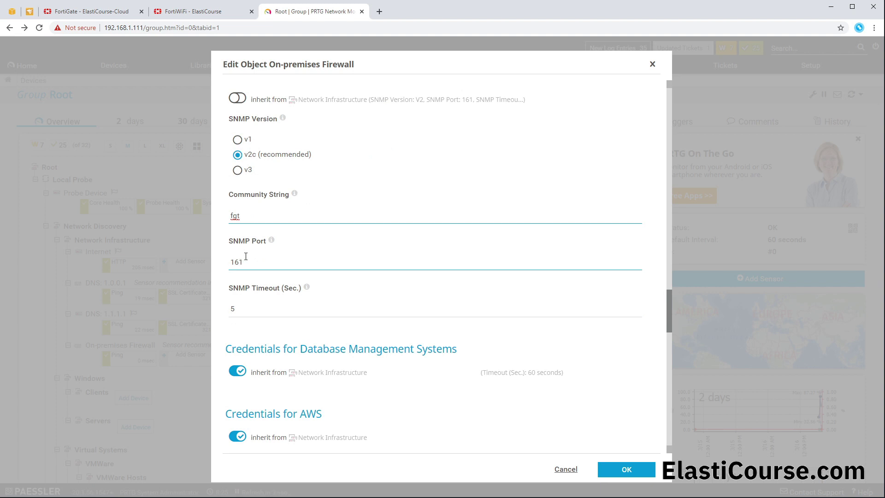
left_click(629, 468)
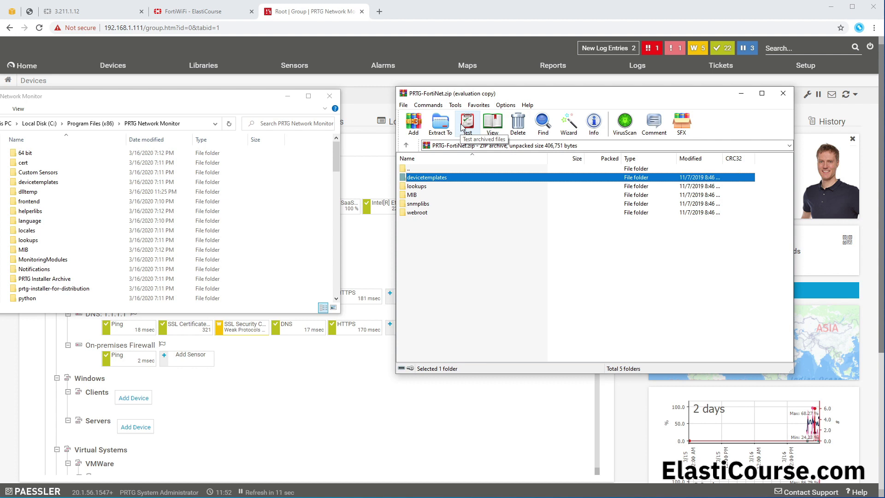
Copy all five archive folders into C:\Program Files (x86)\PRTG Network Monitor, replacing existing files.
left_click(418, 212, "shift")
left_click_drag(417, 212, 304, 177)
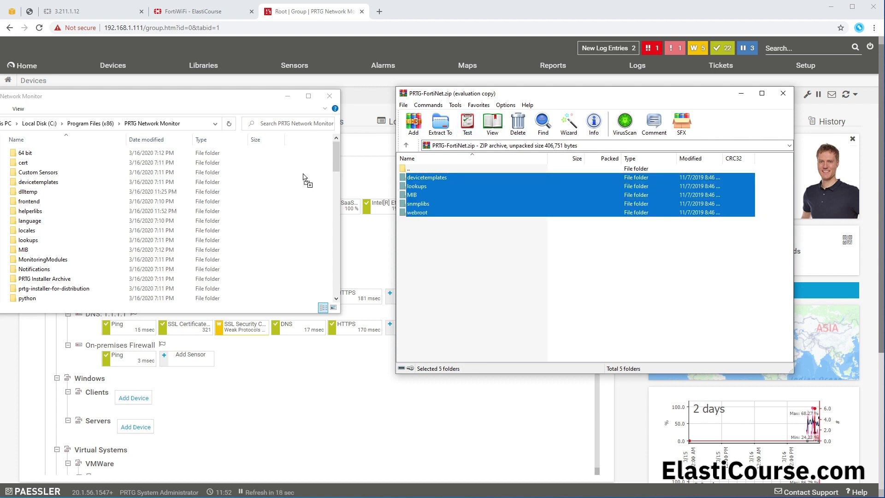
left_click_drag(304, 177, 304, 177)
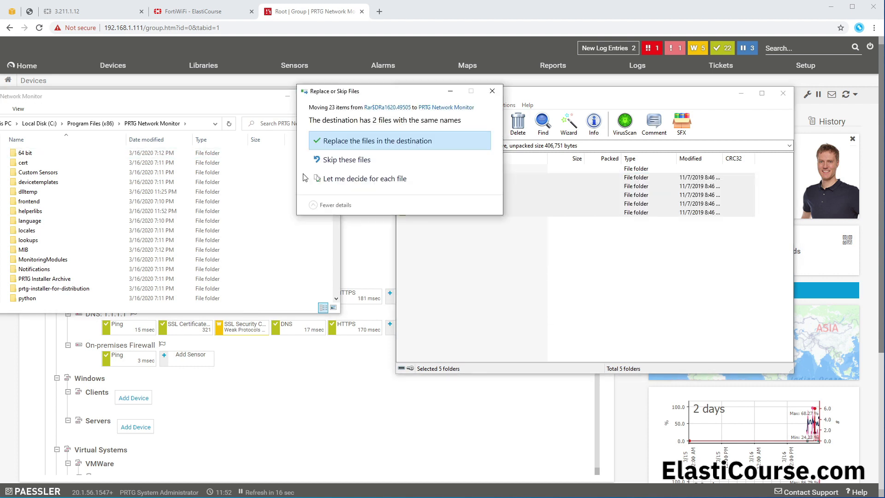
key("Return")
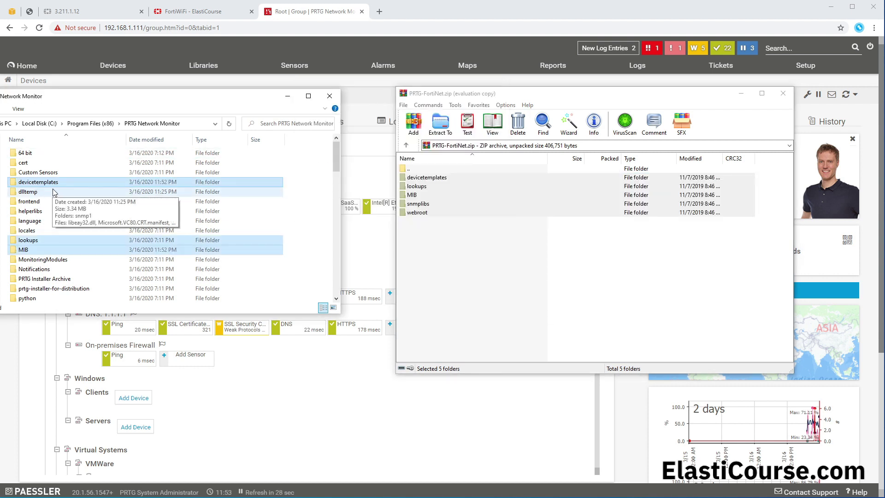
left_click(460, 14)
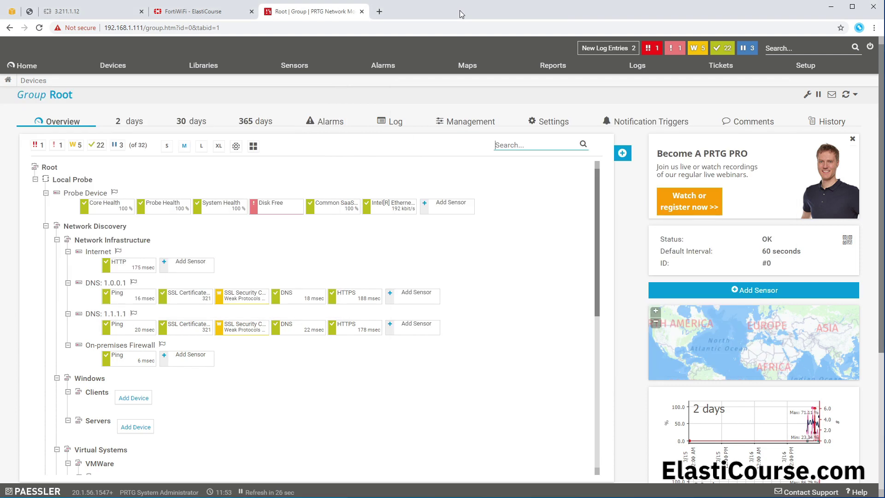
Restart the PRTG Core Server Service from Setup > Administrative Tools.
left_click(806, 69)
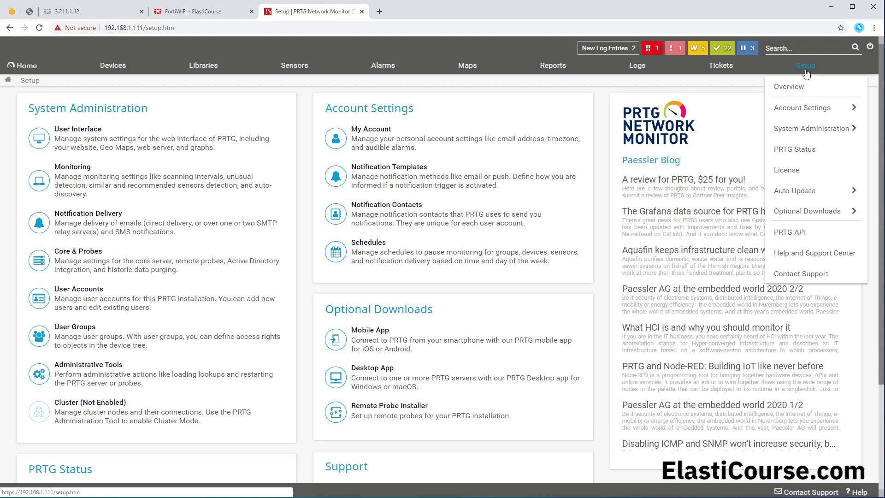
left_click(111, 370)
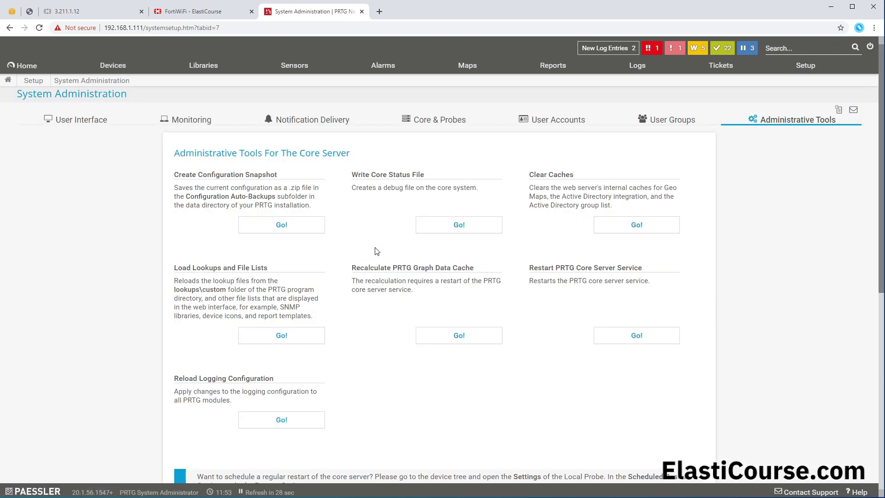
left_click(637, 336)
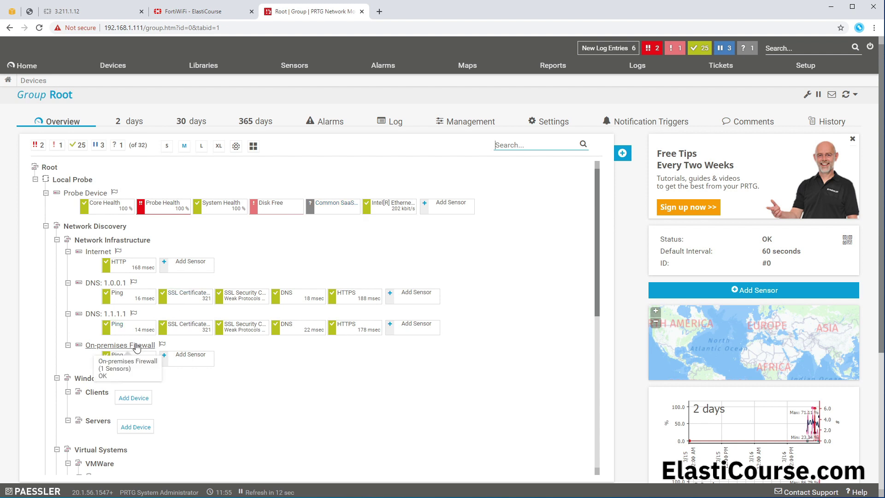
Run Auto-Discovery with Template on On-premises Firewall using the Fortigate Health v0.7 and FortiSwitch templates.
right_click(134, 346)
mouse_move(125, 349)
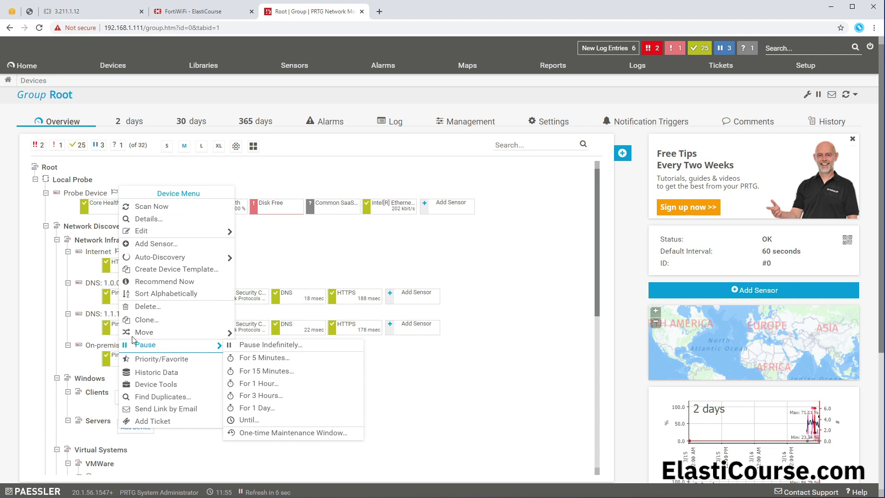
mouse_move(203, 256)
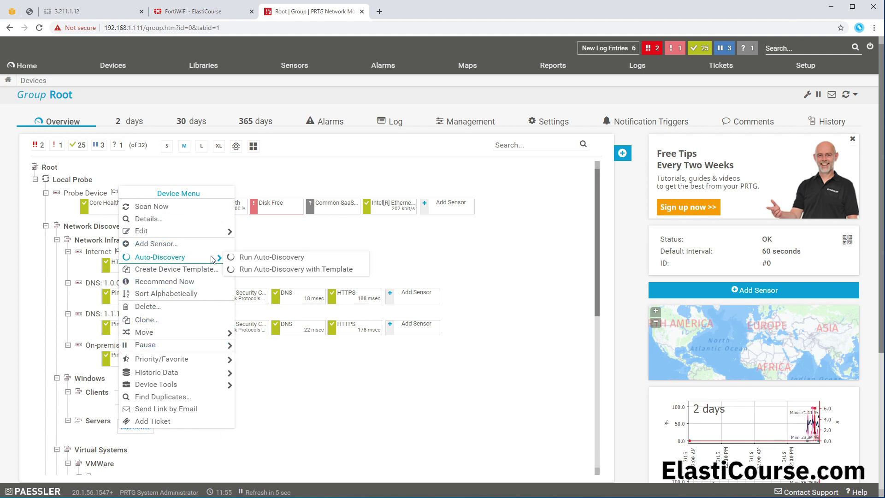
left_click(290, 269)
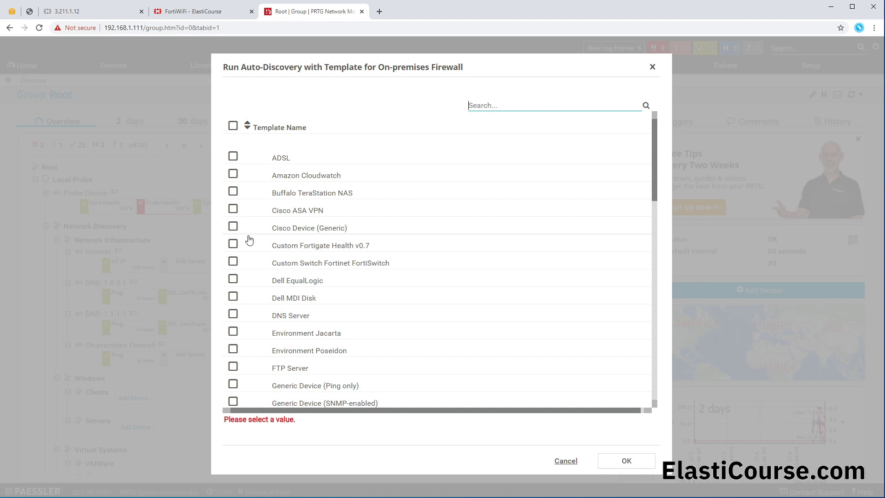
left_click(232, 248)
left_click(233, 267)
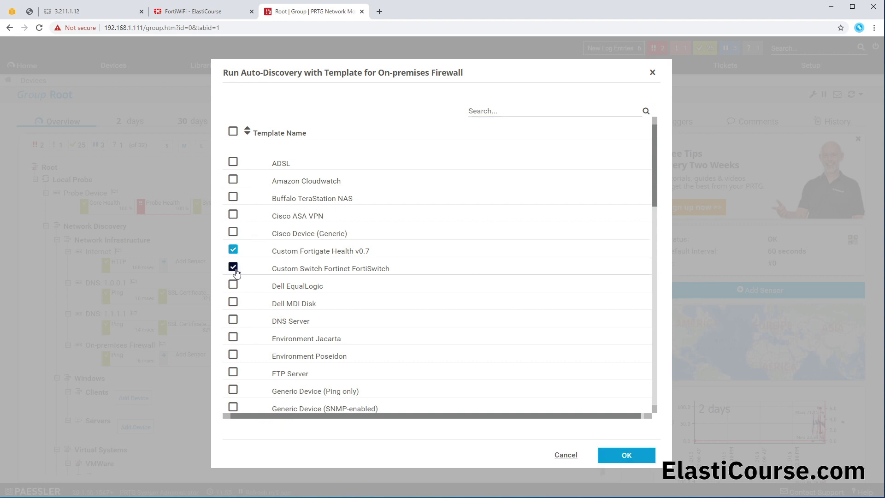
left_click(622, 455)
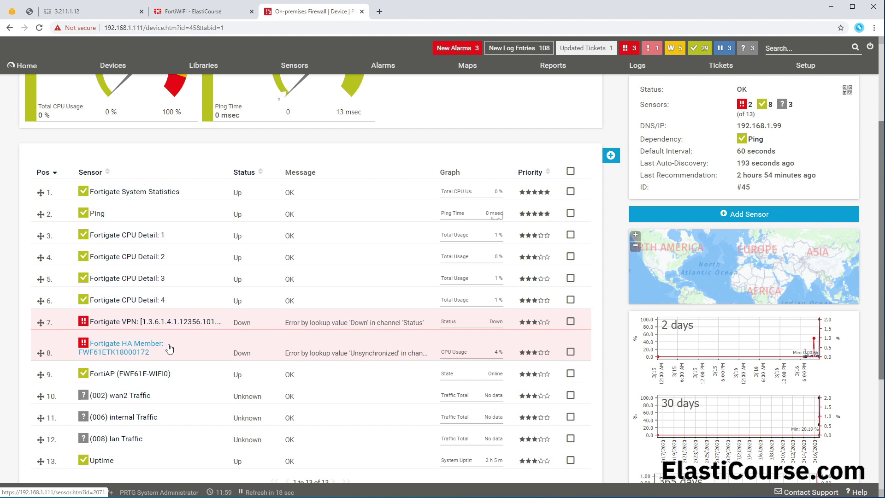
Delete the Fortigate HA Member sensor from the firewall and reload the device page.
mouse_move(169, 349)
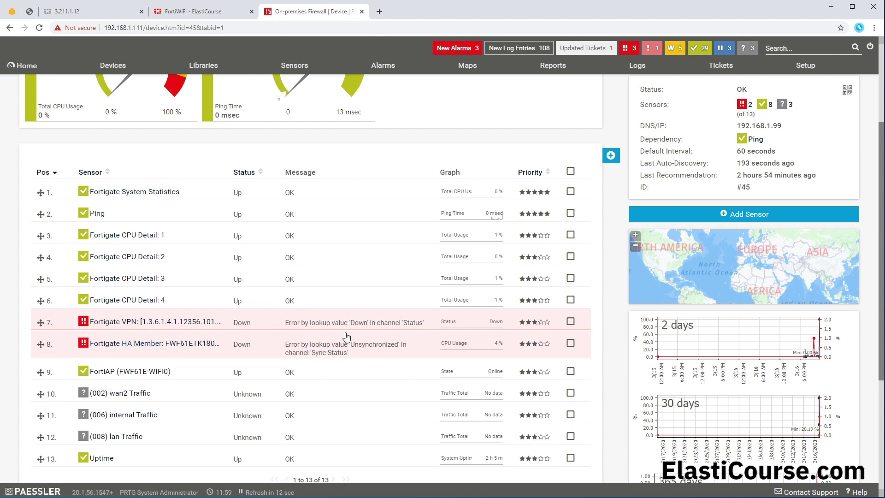
left_click(571, 344)
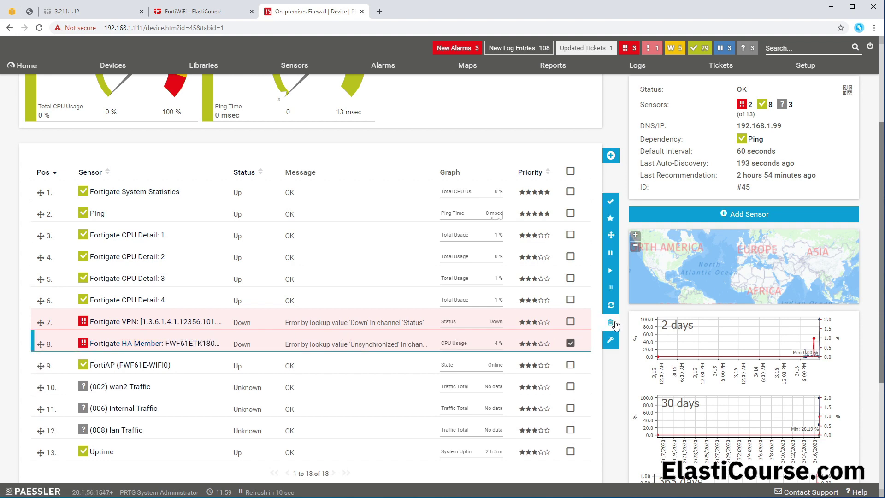
left_click(611, 323)
left_click(628, 363)
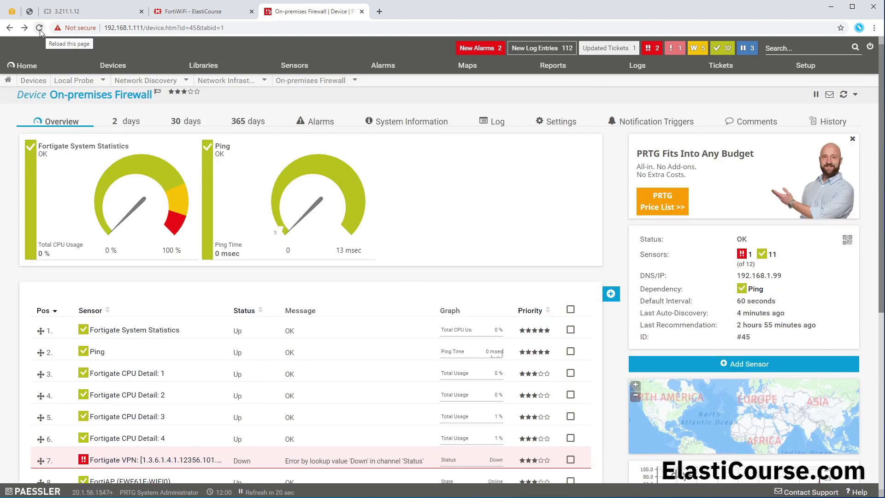
left_click(40, 29)
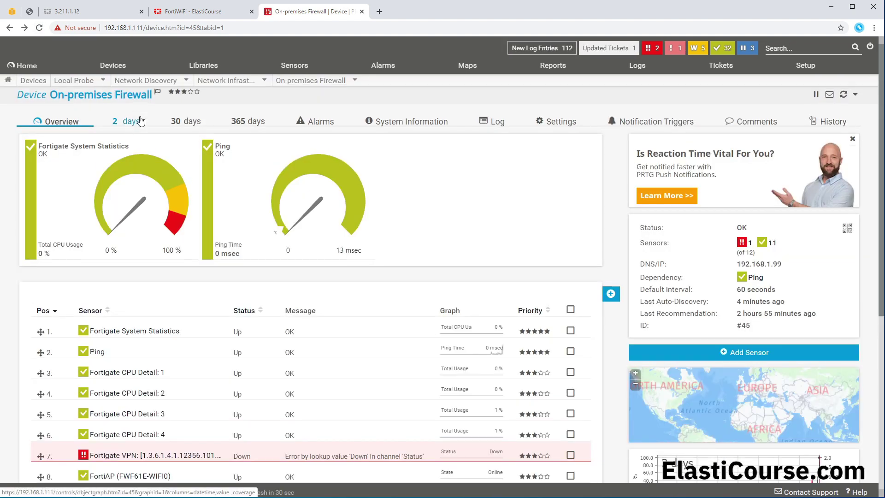
scroll(142, 130, "down", 3)
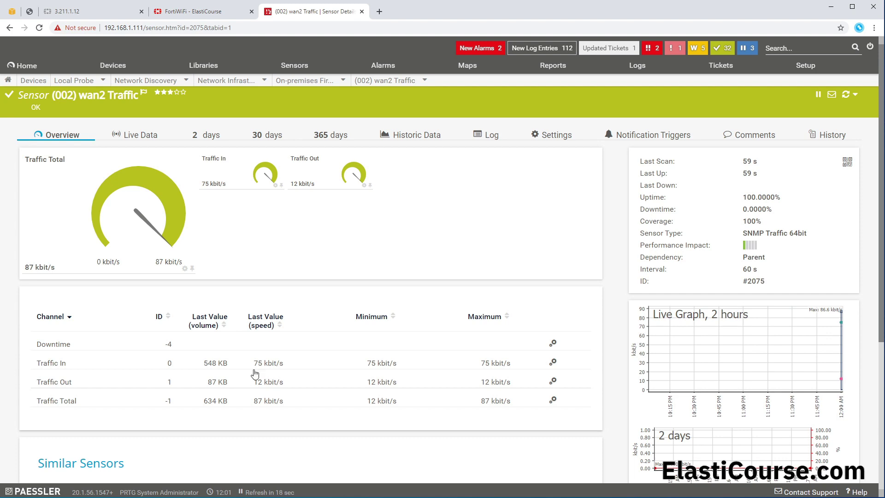
scroll(530, 377, "down", 4)
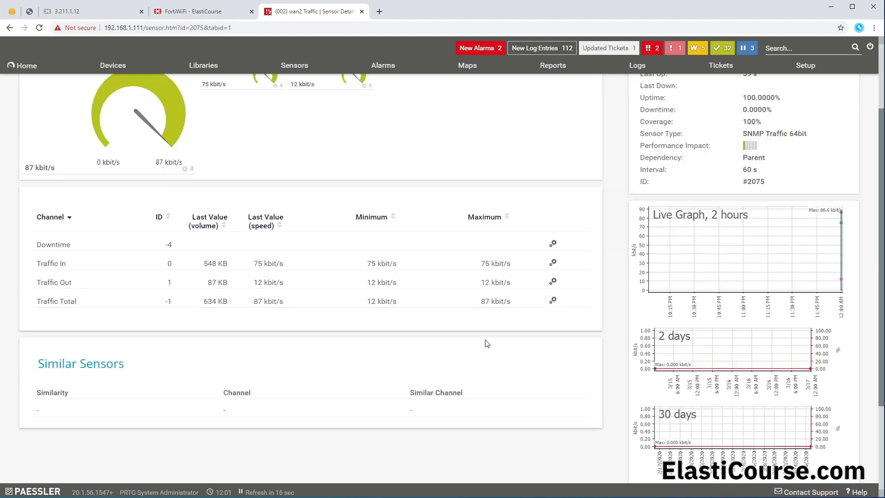
scroll(478, 336, "up", 4)
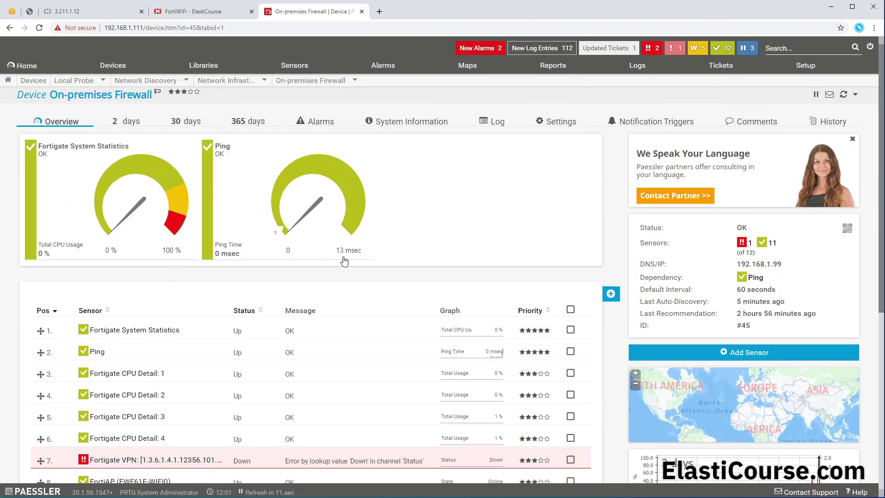
scroll(344, 261, "down", 3)
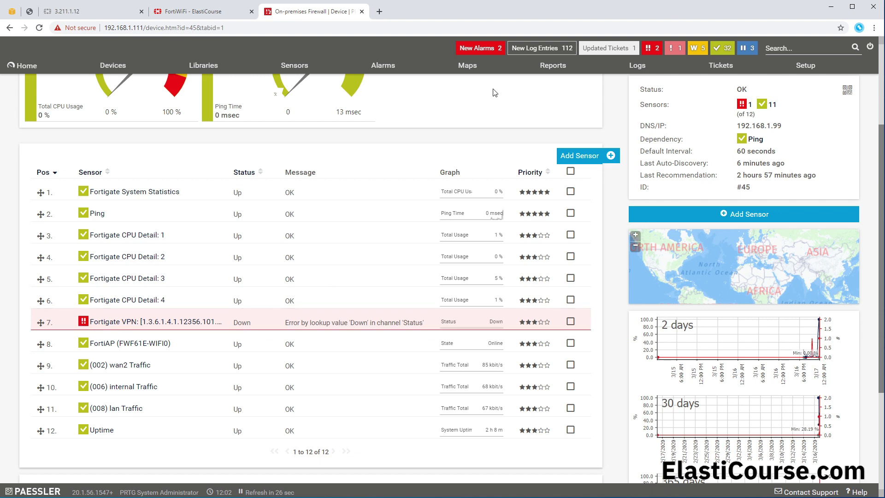
Open the down Fortigate VPN sensor from the New Alarms list.
left_click(486, 49)
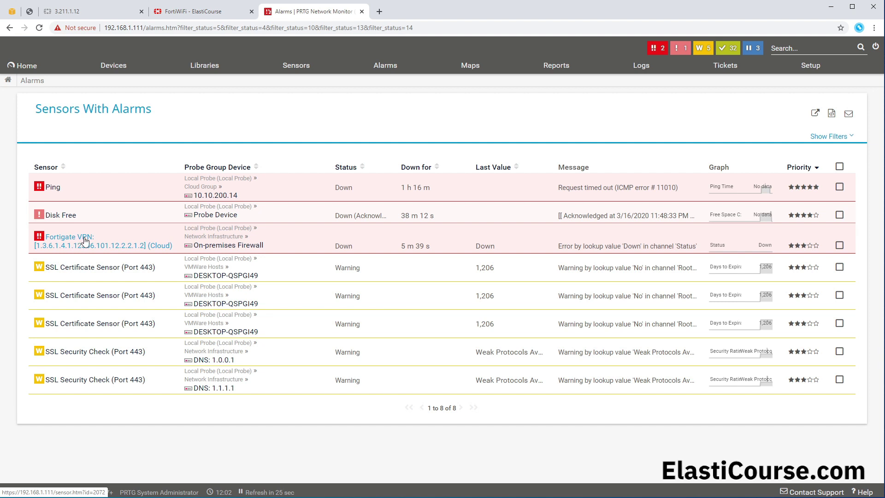
left_click(246, 250)
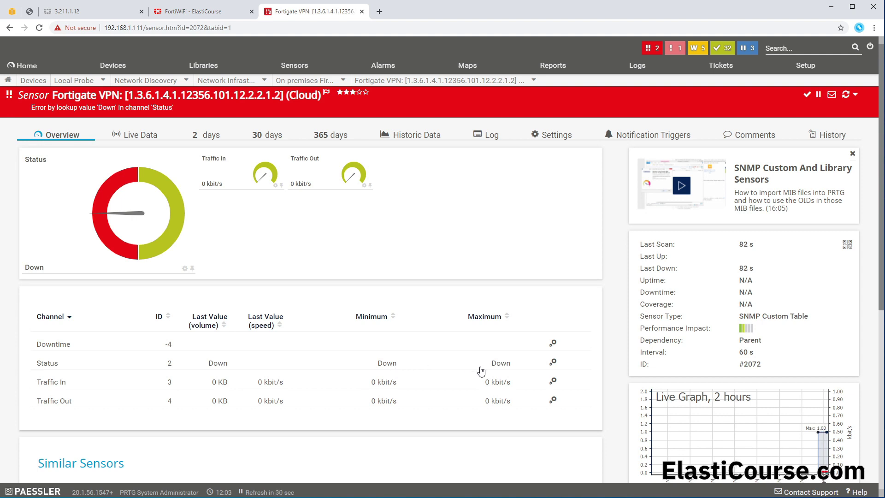
scroll(427, 400, "down", 3)
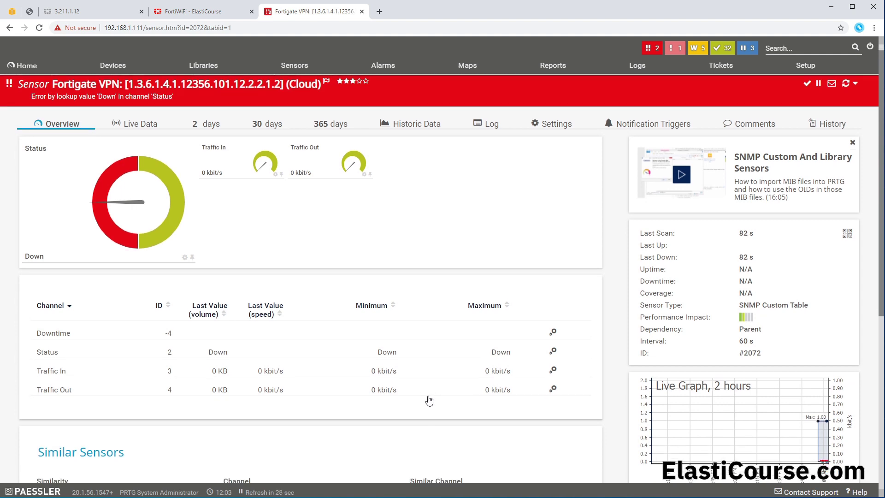
scroll(390, 304, "up", 3)
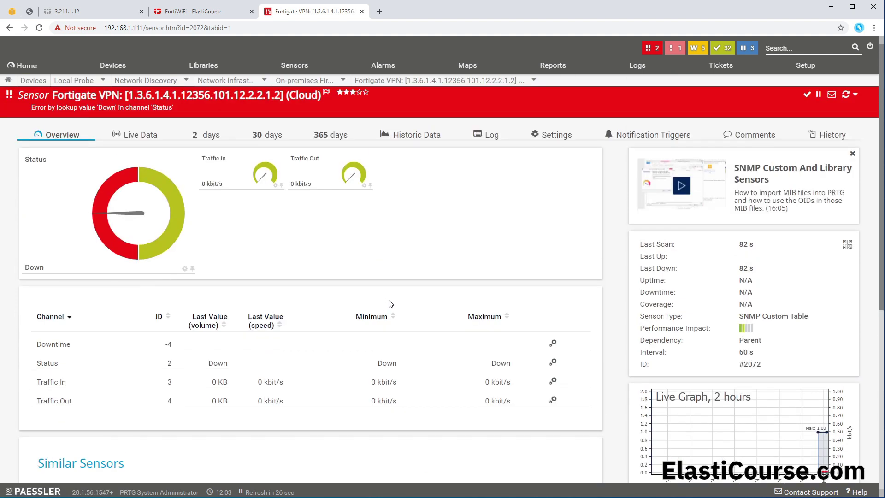
Generate a Last Week (Mo-Su) historic data report for the VPN sensor with all channels.
left_click(409, 141)
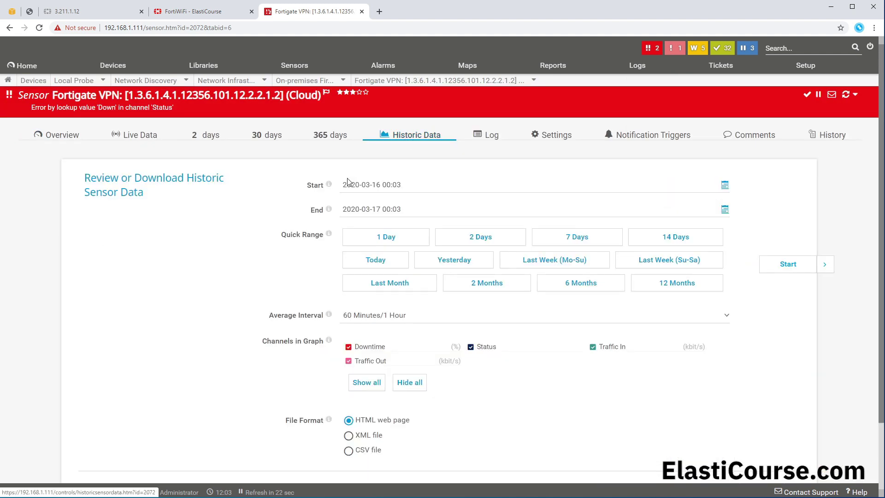
scroll(323, 222, "down", 2)
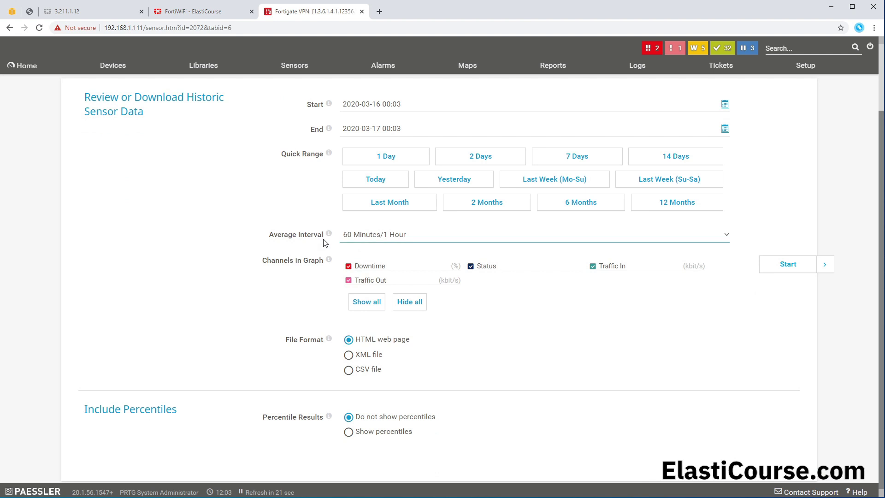
left_click(374, 305)
scroll(461, 252, "up", 2)
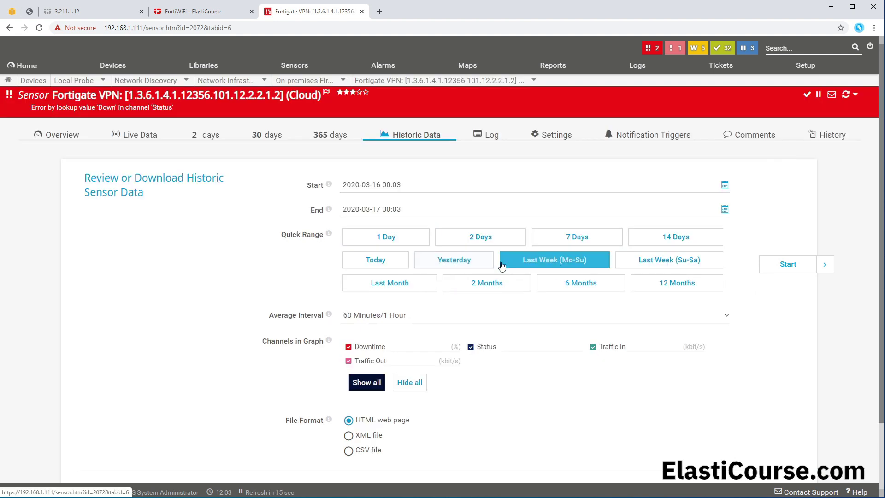
left_click(530, 263)
left_click(801, 270)
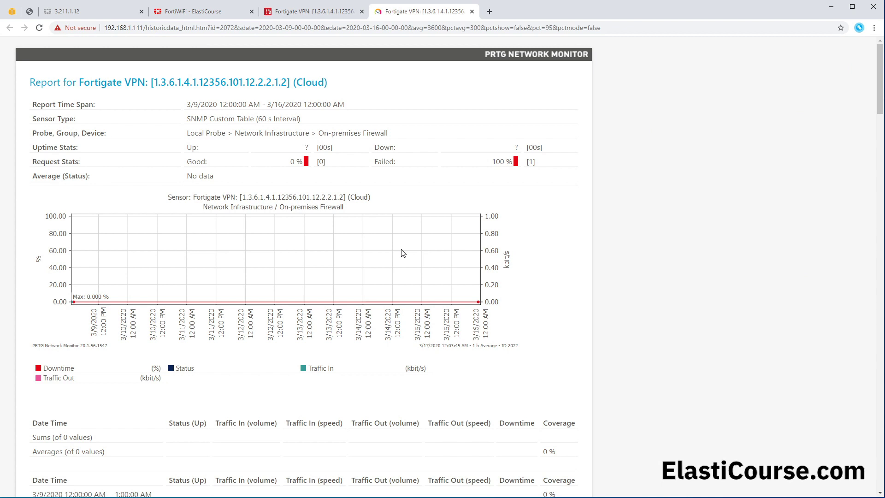
Scroll through the report's hourly data table.
scroll(402, 254, "down", 8)
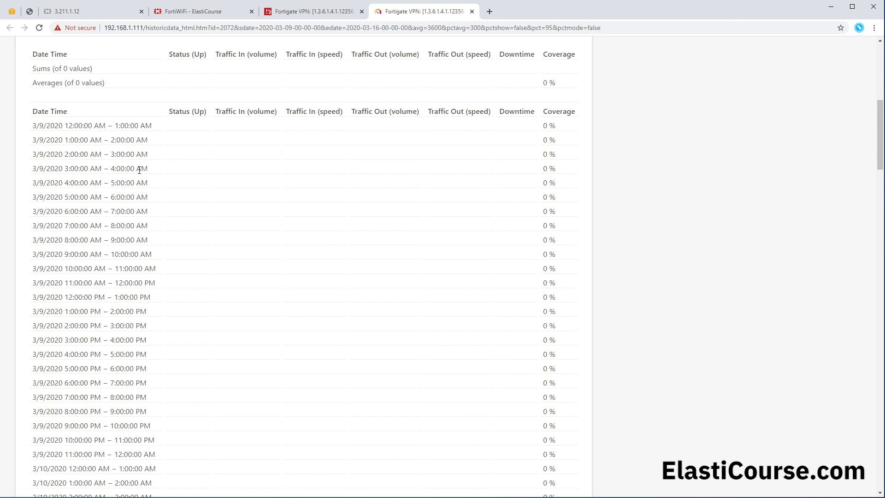
scroll(140, 170, "down", 20)
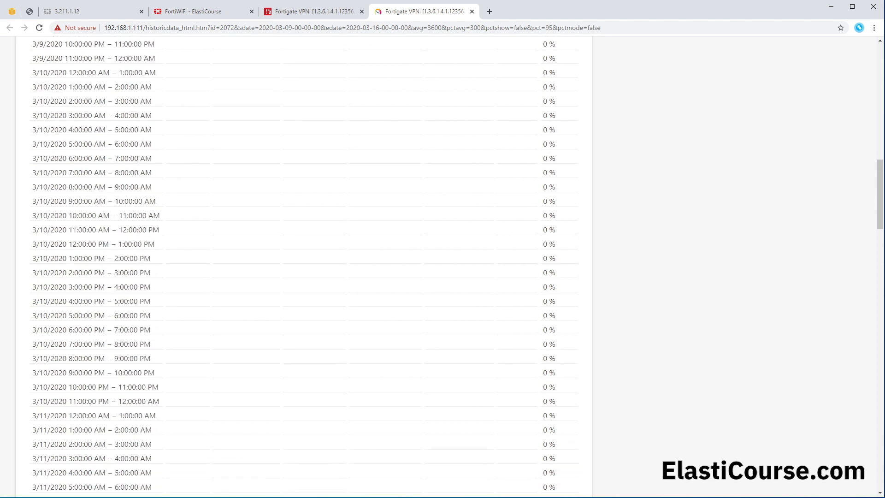
scroll(136, 160, "down", 11)
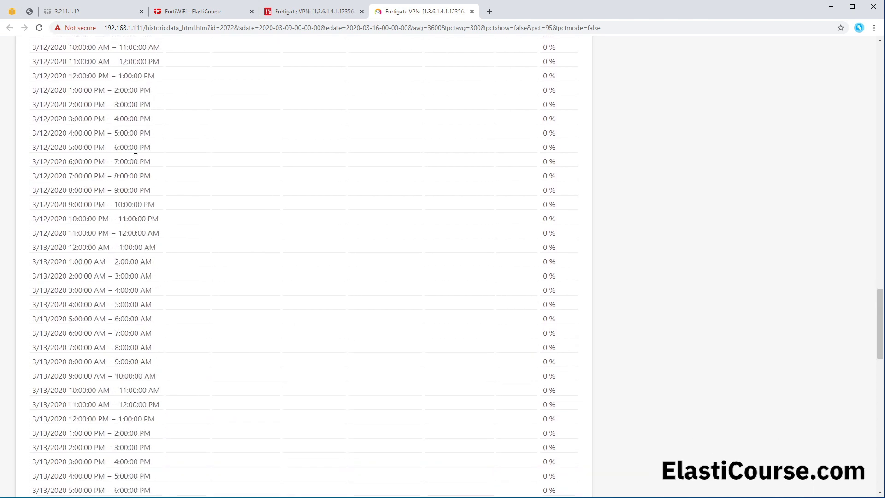
scroll(134, 159, "down", 7)
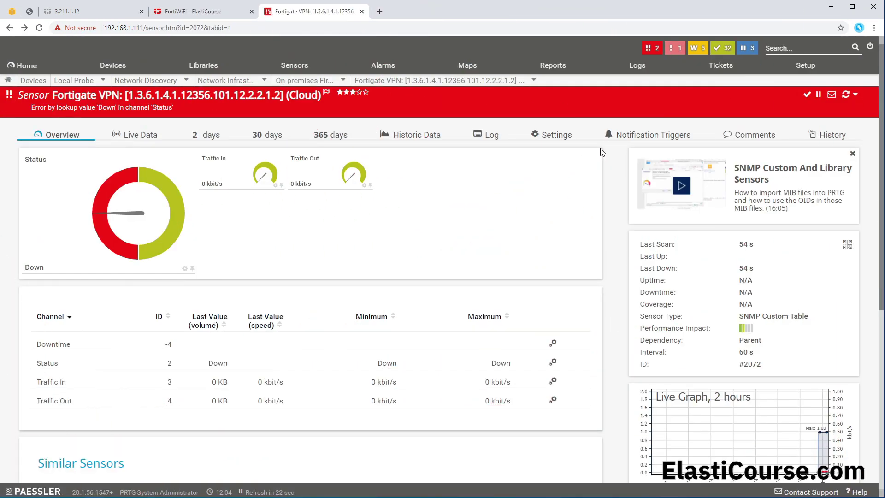
Glance at the tickets list, then return to the VPN sensor's Notification Triggers.
left_click(722, 68)
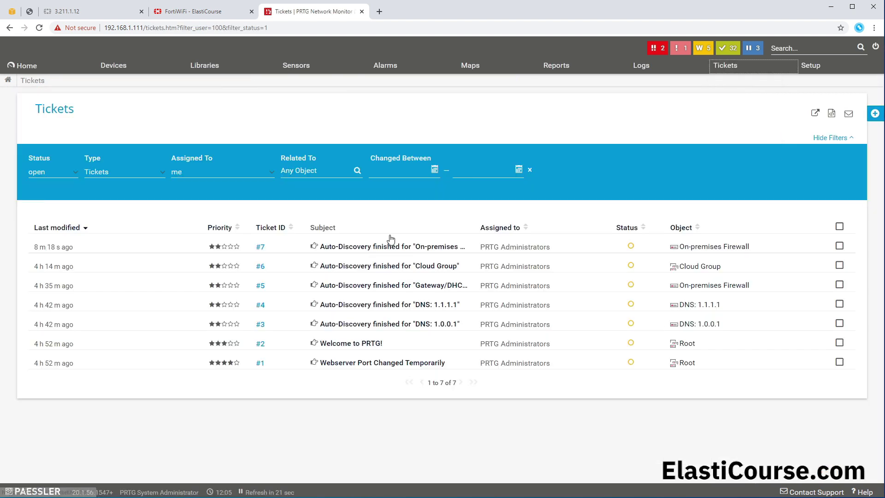
left_click(10, 28)
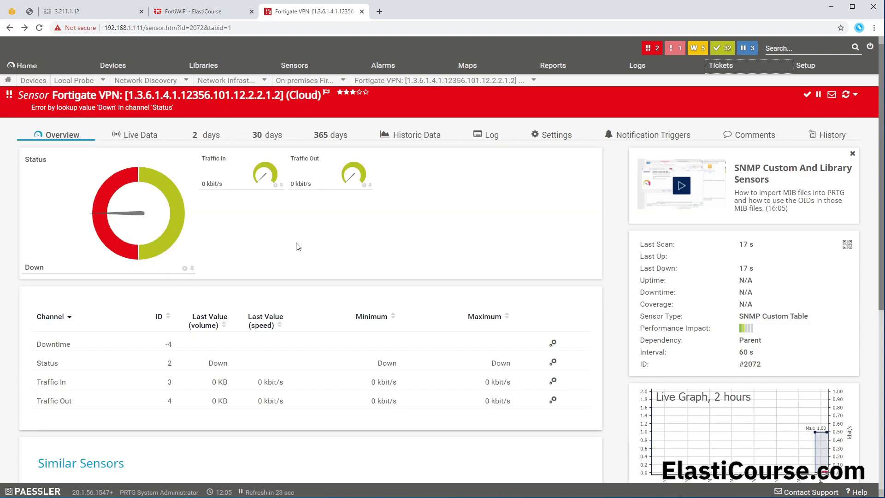
left_click(628, 137)
Add a state trigger sending a Ticket Notification after 60 seconds Down, and save it.
mouse_move(872, 179)
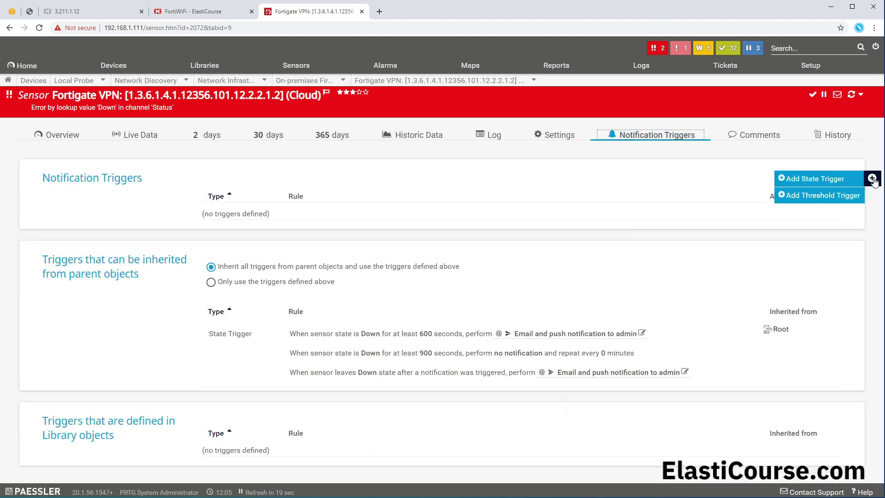
left_click(815, 179)
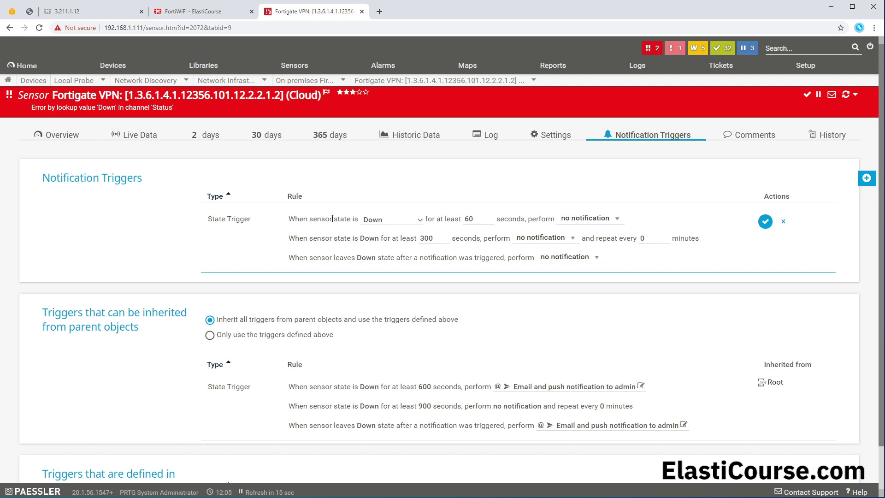
left_click(479, 220)
left_click(587, 218)
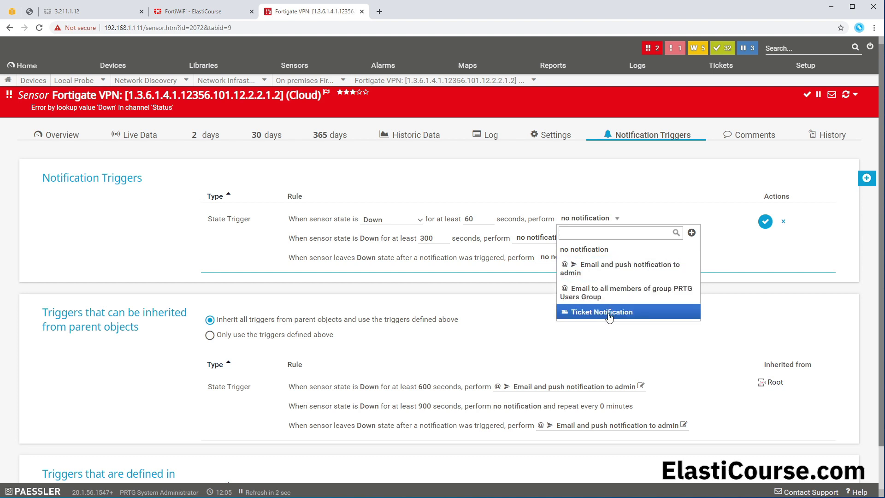
left_click(609, 312)
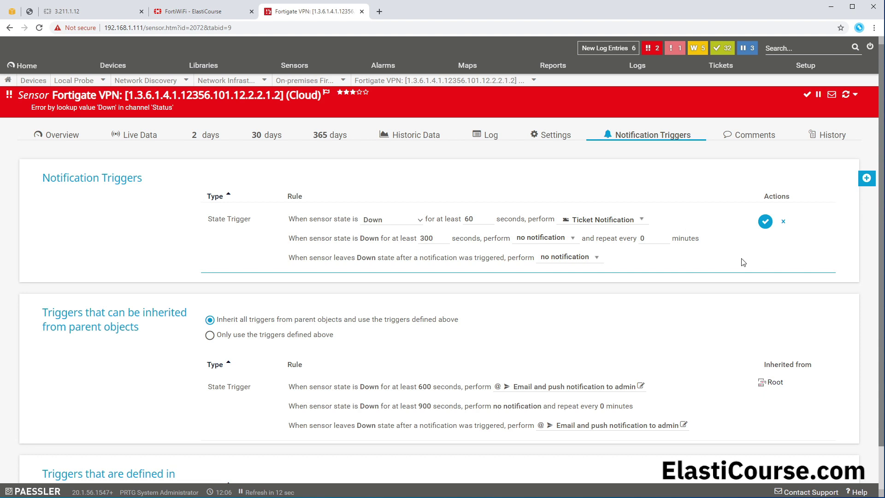
left_click(765, 222)
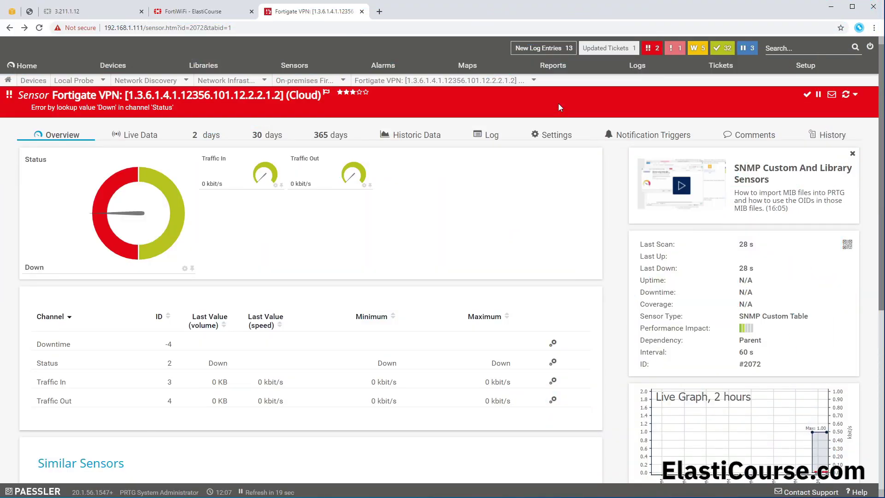
Open the updated ticket #8 and highlight its Last Scan time and downtime line.
left_click(605, 55)
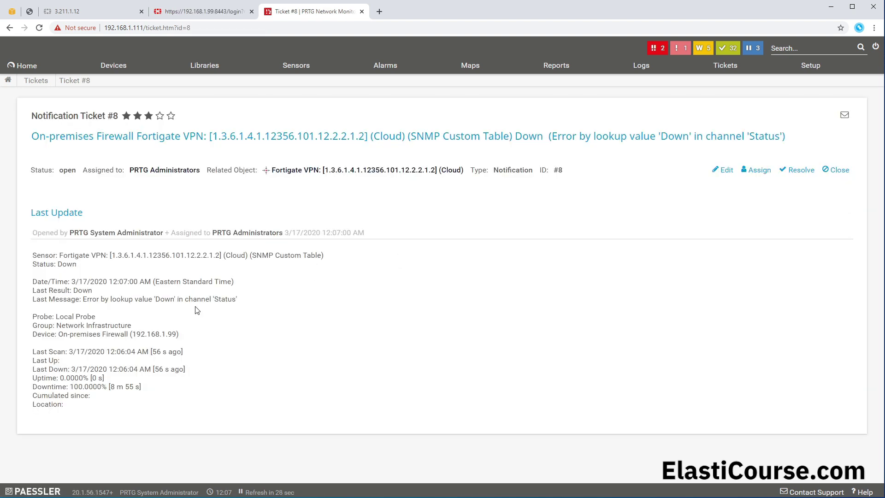
left_click_drag(183, 351, 131, 338)
left_click_drag(36, 389, 89, 387)
left_click(122, 386)
Assign ticket #8 to PRTG Administrators with the comment 'please reboot tunnel'.
left_click(754, 170)
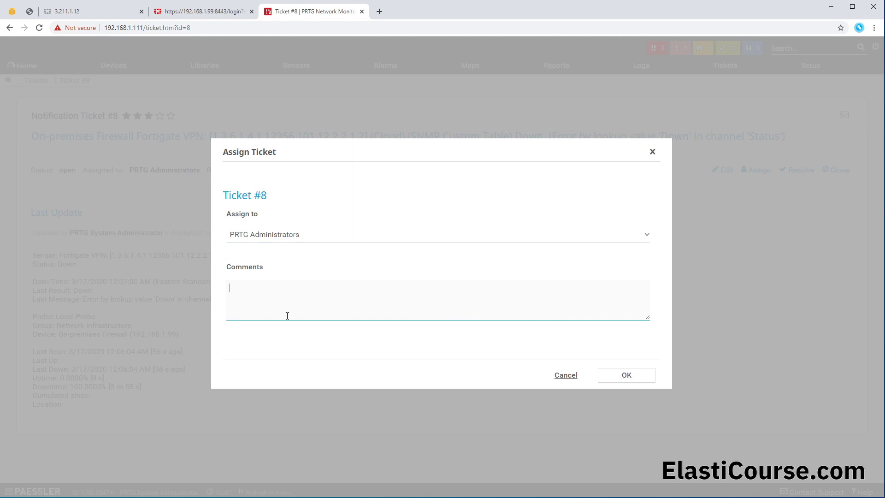
type("please reboot tunnel")
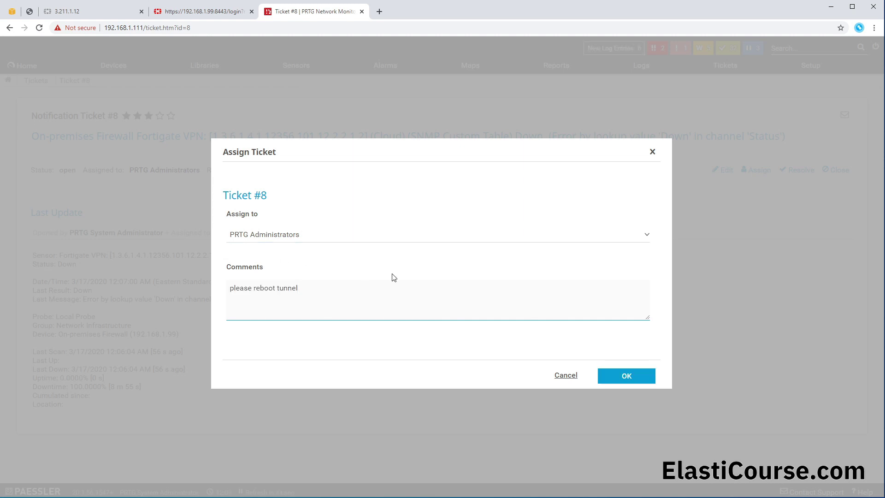
left_click(619, 377)
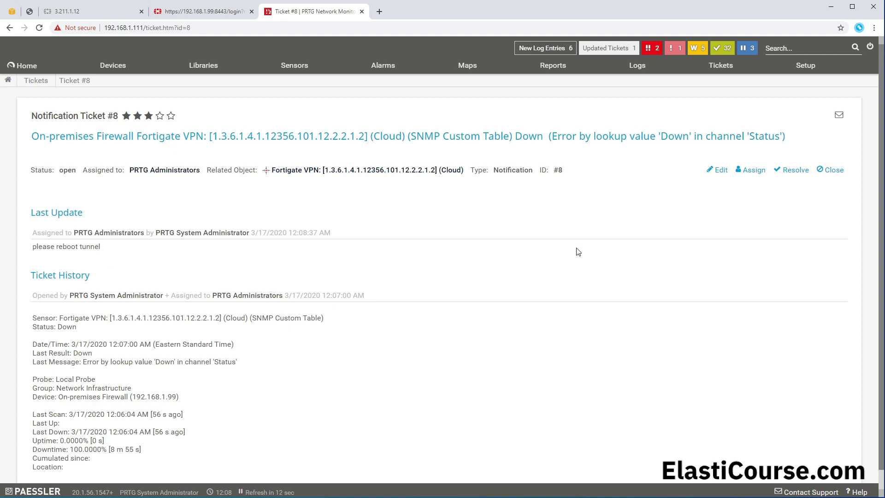
Verify the Cloud tunnel is up in FortiGate's IPsec Monitor, then return to PRTG's VPN sensor.
scroll(475, 211, "down", 1)
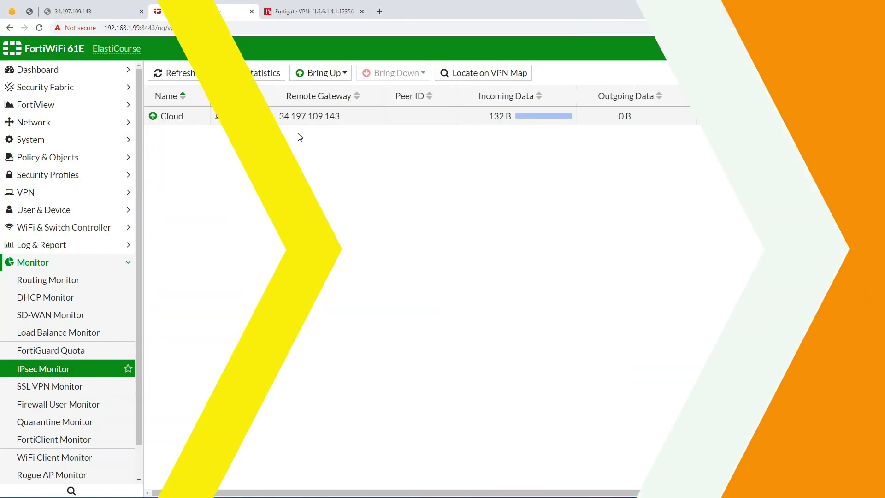
left_click(317, 17)
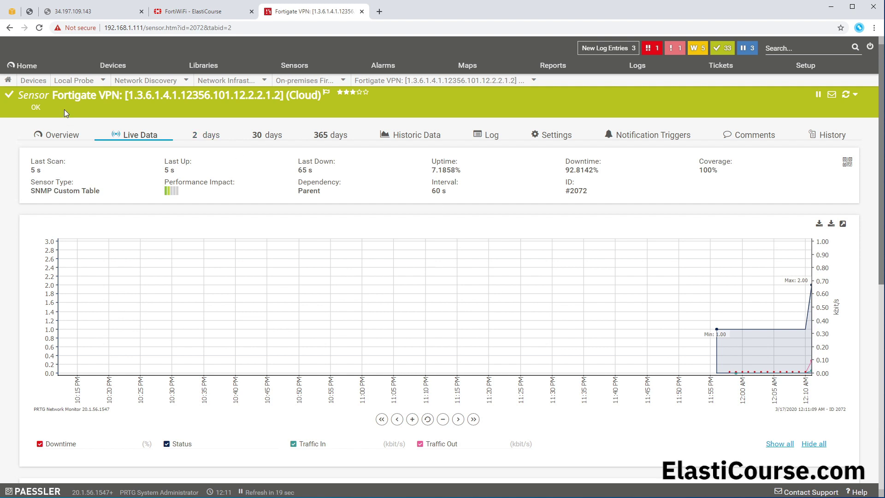
Switch to the Fortigate VPN sensor's Overview page.
left_click(59, 135)
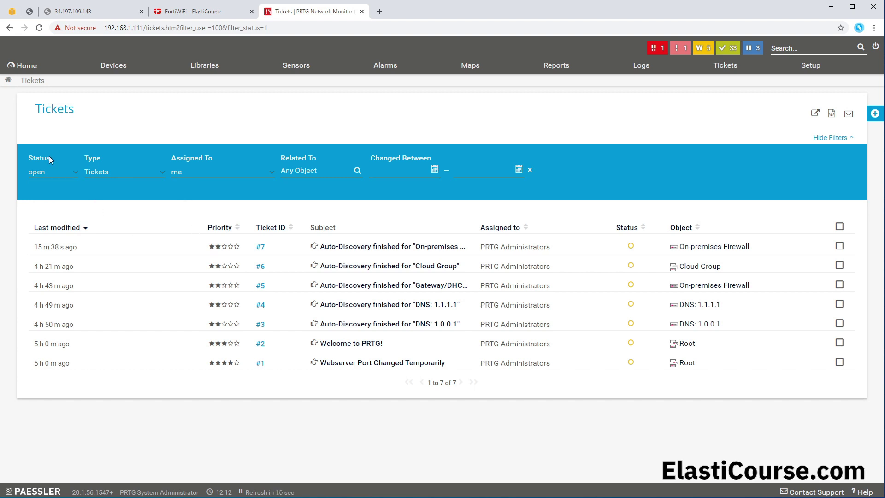
Show tickets of all statuses and open ticket #8, highlighting its 'please reboot tunnel' and Condition cleared notes.
left_click(56, 175)
left_click(60, 182)
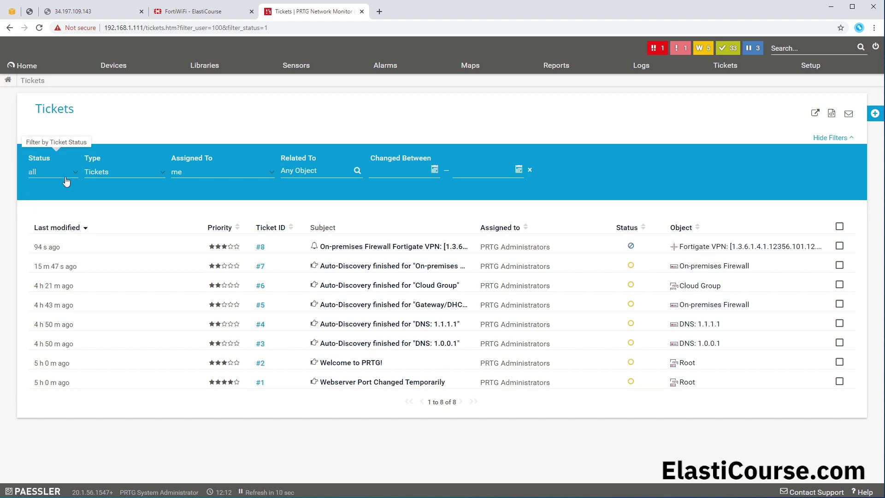
left_click(403, 252)
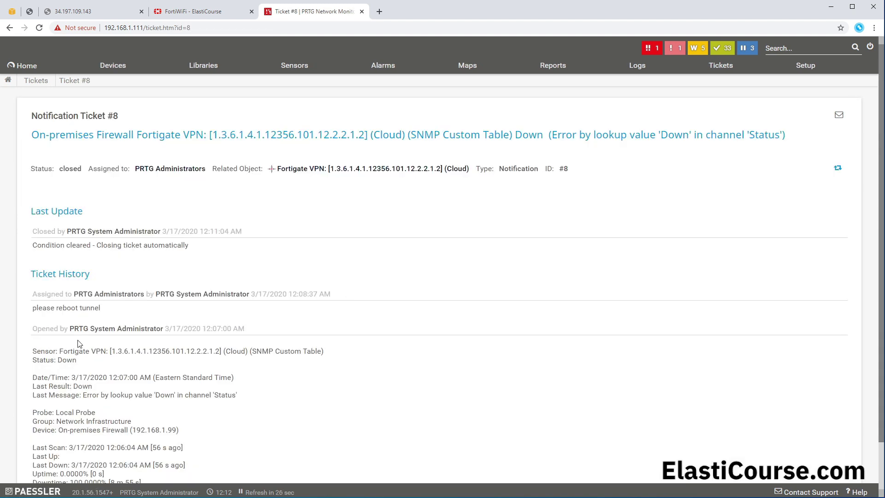
left_click_drag(32, 308, 103, 307)
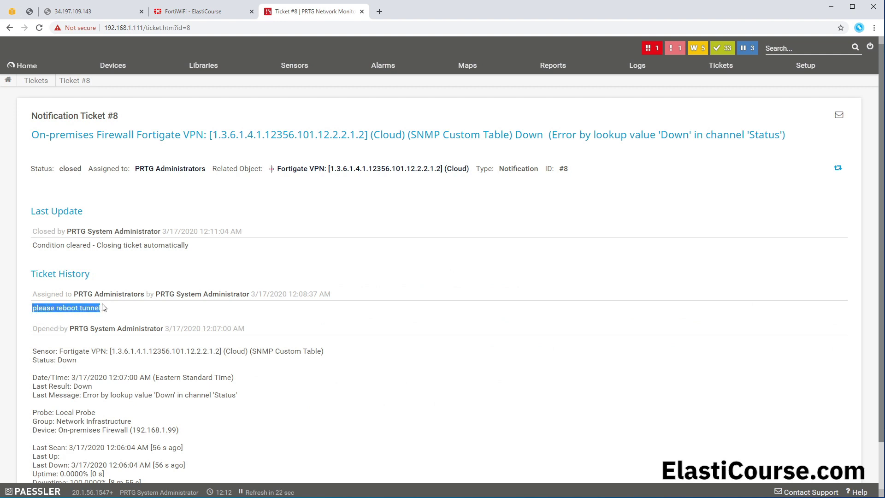
left_click_drag(33, 245, 87, 253)
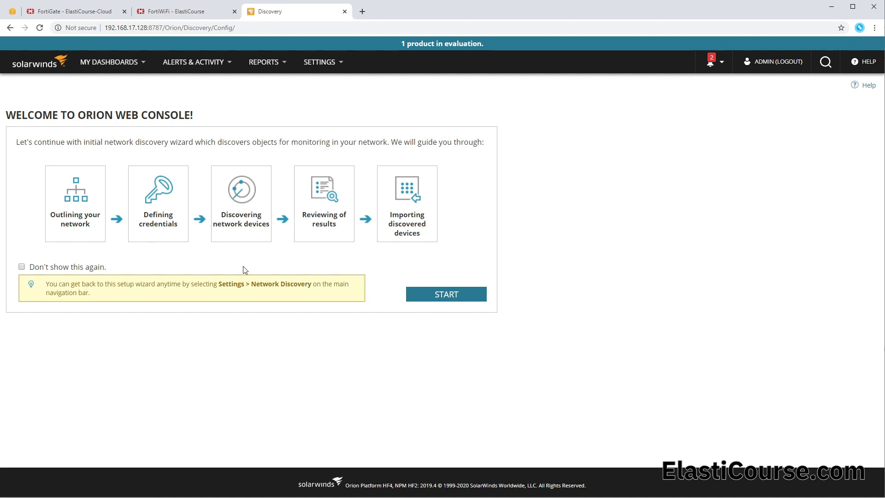
Start the discovery wizard and add subnet 192.168.1.0/24 plus a second empty subnet entry.
left_click(432, 296)
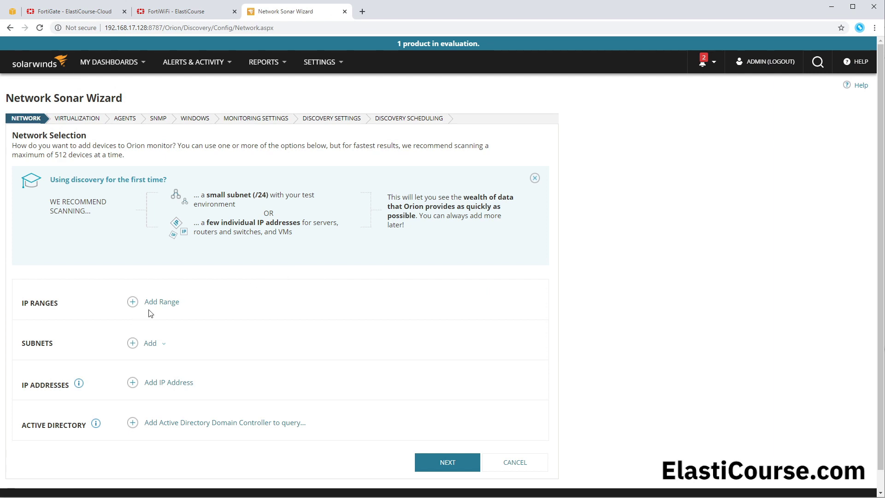
scroll(265, 176, "down", 1)
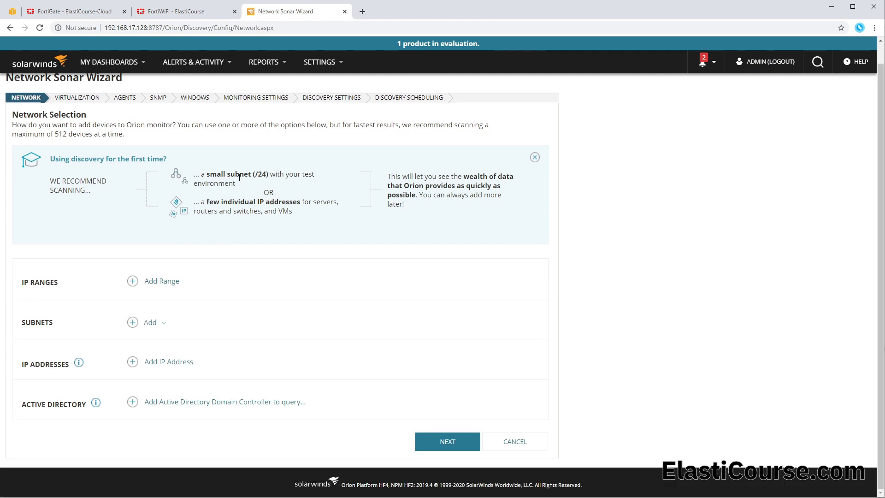
left_click(157, 323)
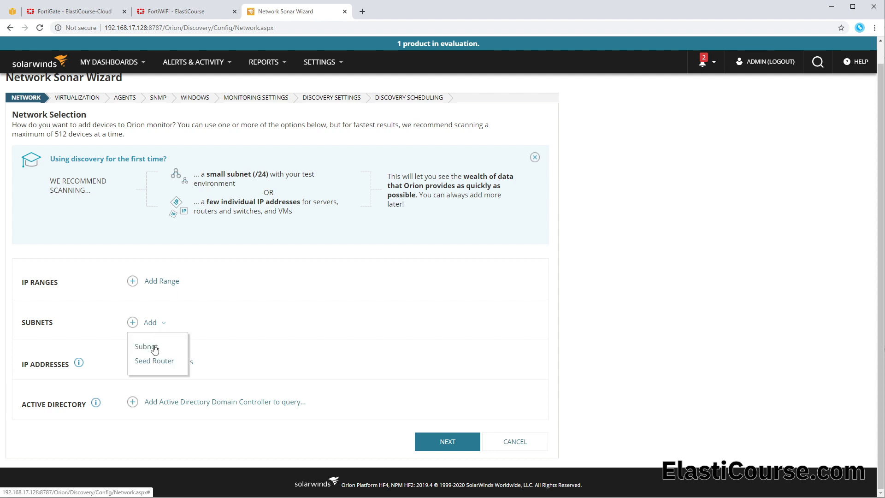
left_click(152, 346)
left_click(154, 346)
type("1")
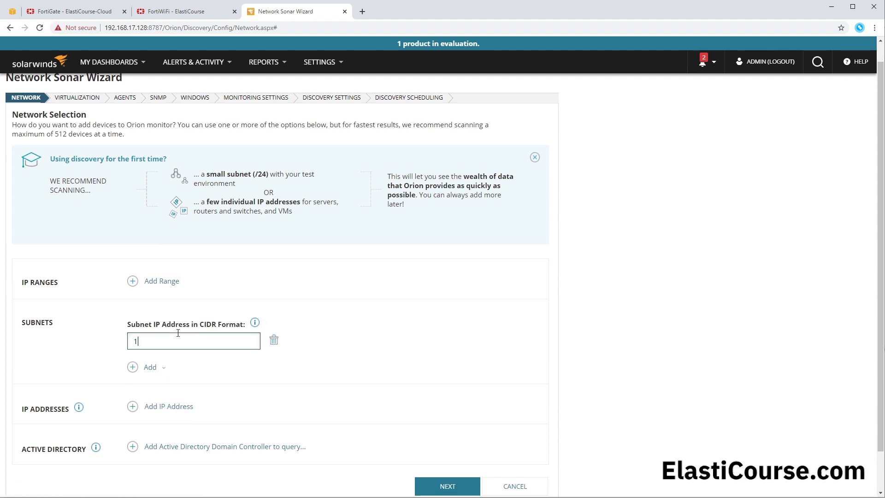
type("92.168.1.0/24")
left_click(150, 367)
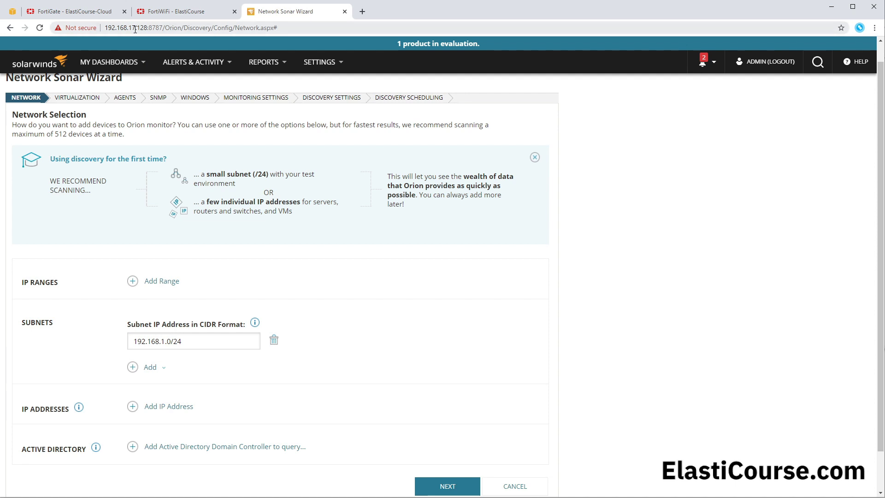
left_click(151, 367)
left_click(148, 393)
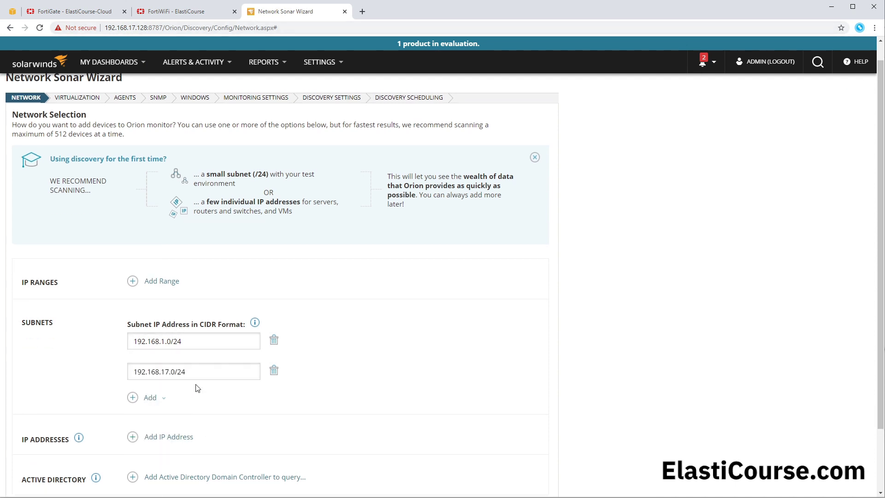
scroll(198, 388, "down", 3)
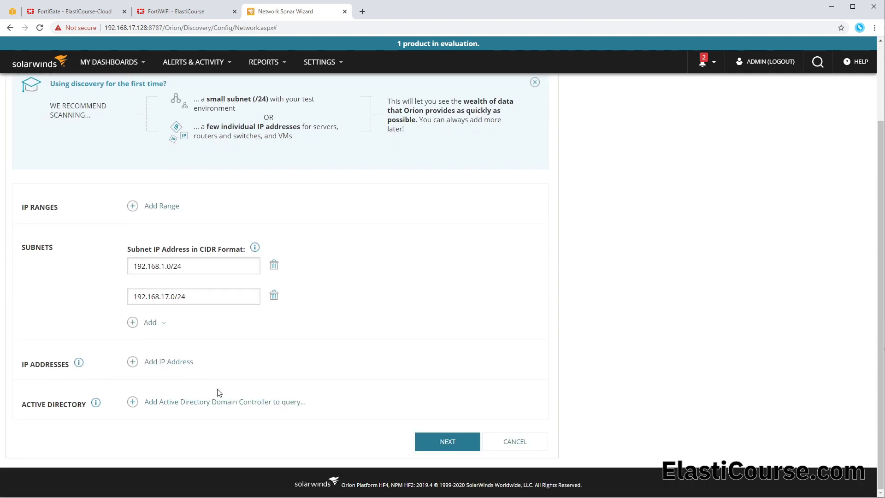
left_click(461, 447)
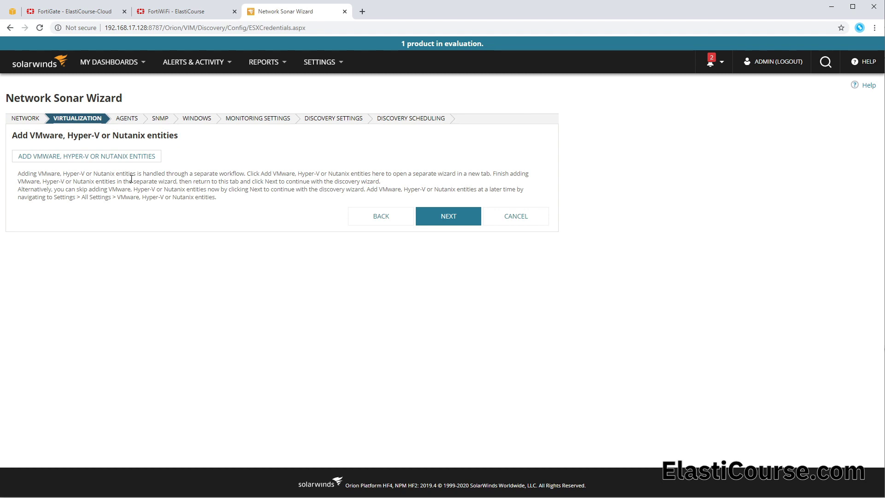
Add a third SNMP v1/v2c credential by pasting a new community string.
left_click(98, 156)
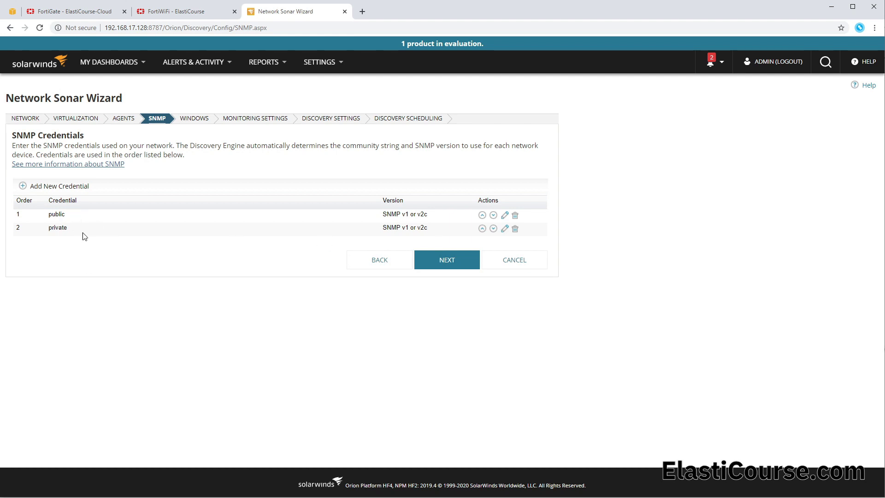
left_click(65, 186)
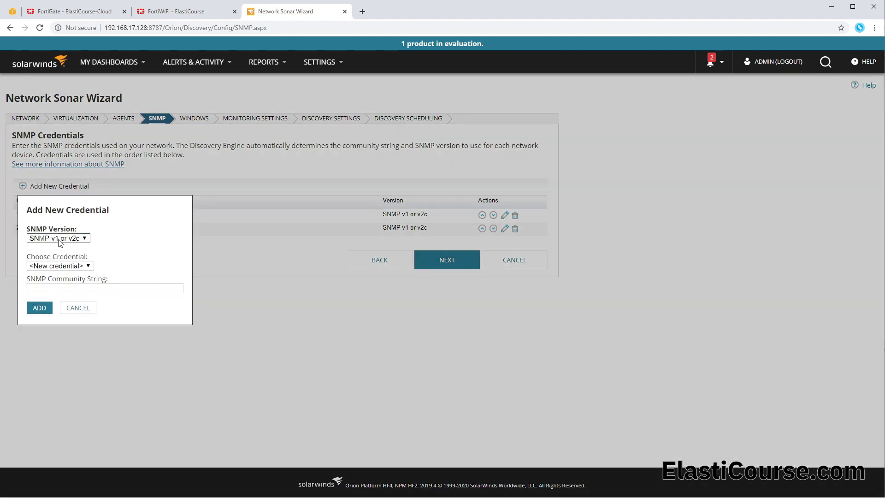
left_click(60, 266)
left_click(65, 275)
left_click(72, 291)
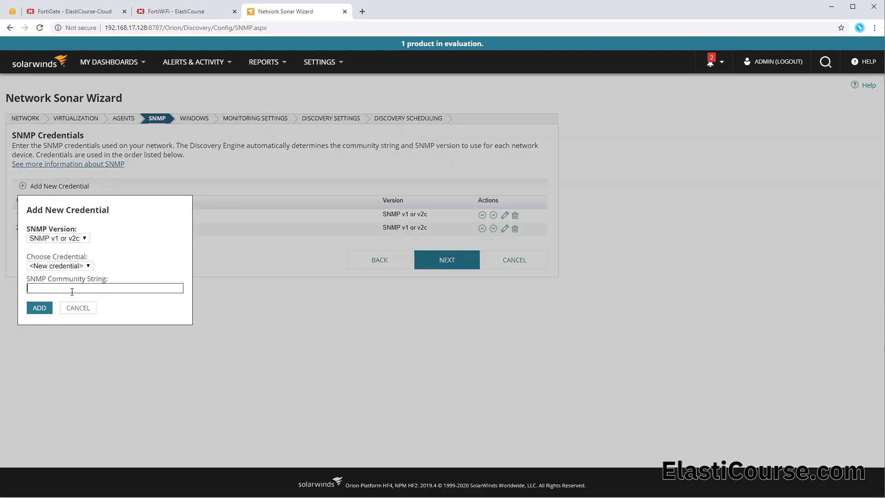
left_click(37, 308)
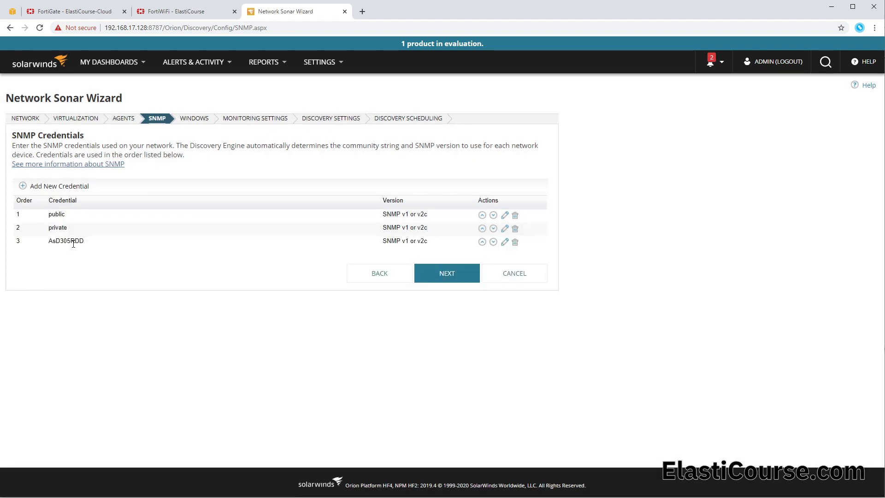
left_click(438, 273)
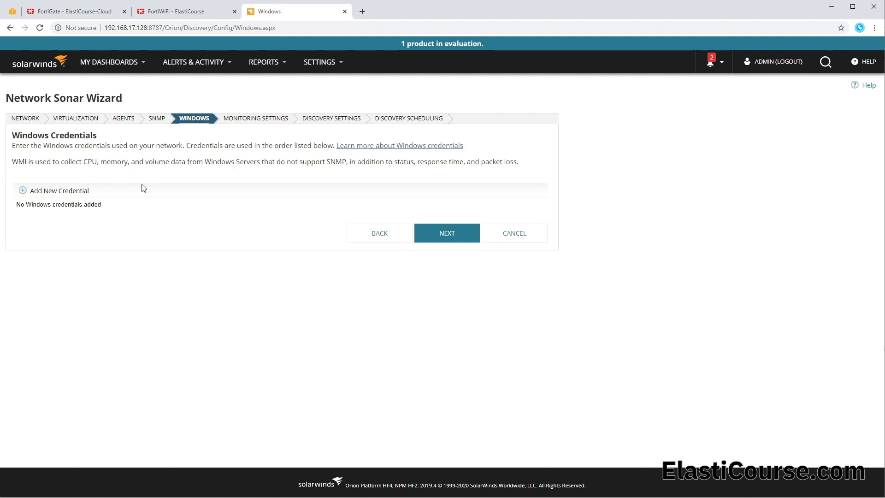
Step past the Windows, Monitoring and Discovery Settings pages and start a one-time discovery immediately.
left_click(468, 236)
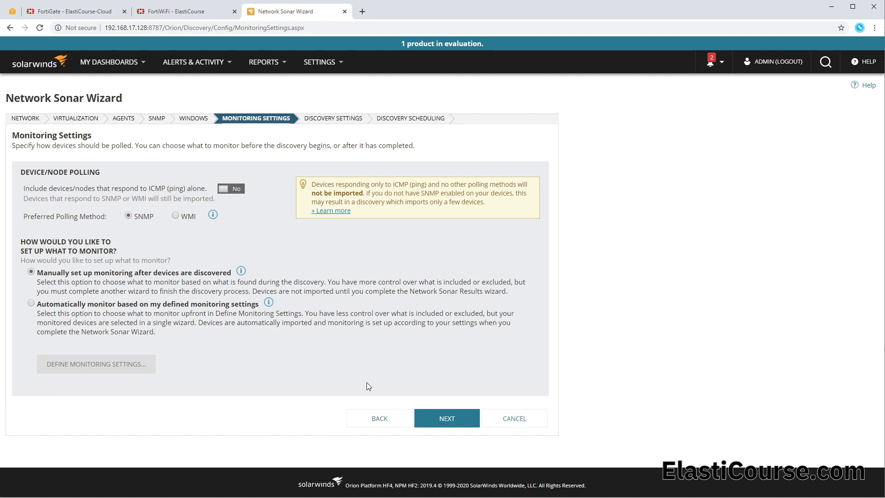
left_click(458, 418)
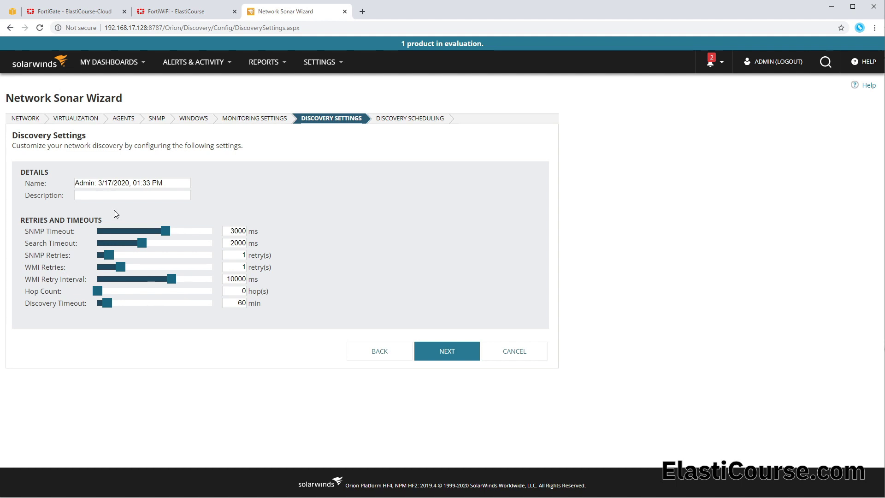
left_click(447, 351)
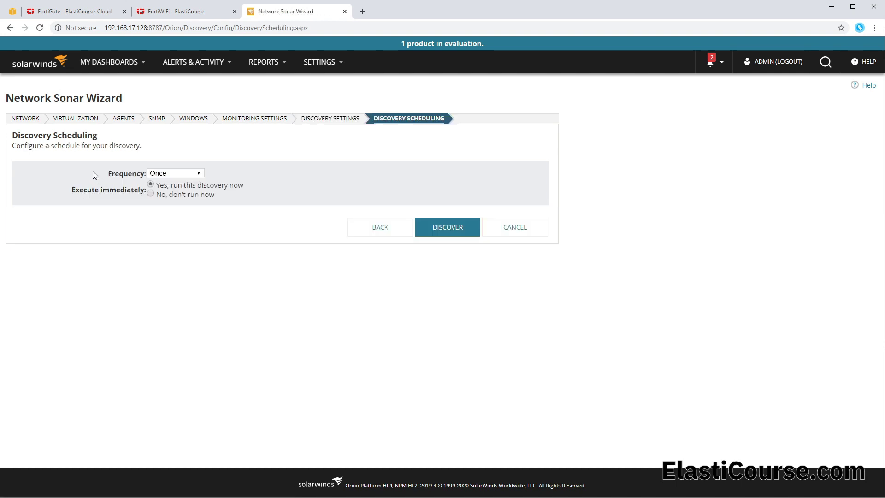
left_click(172, 175)
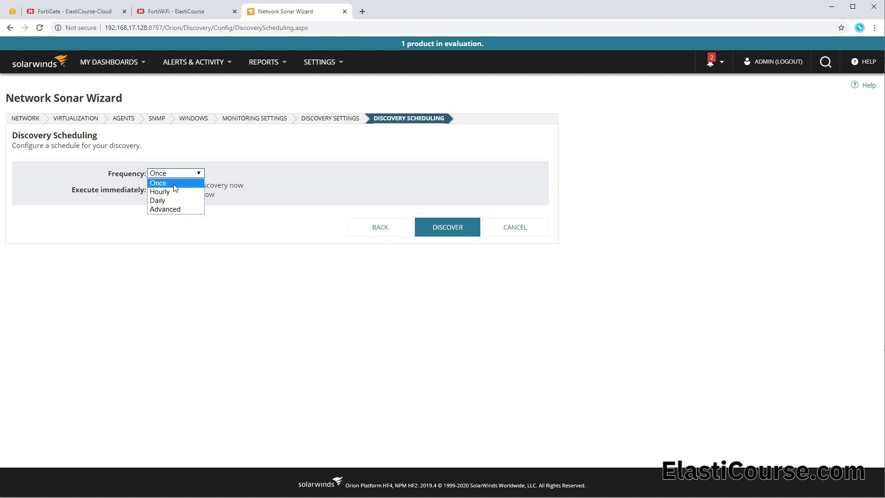
left_click(175, 183)
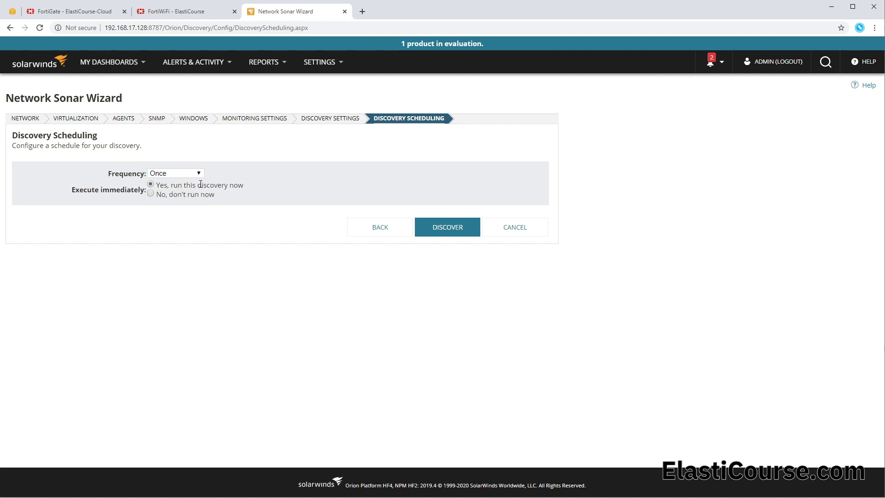
left_click_drag(183, 184, 238, 185)
left_click(453, 227)
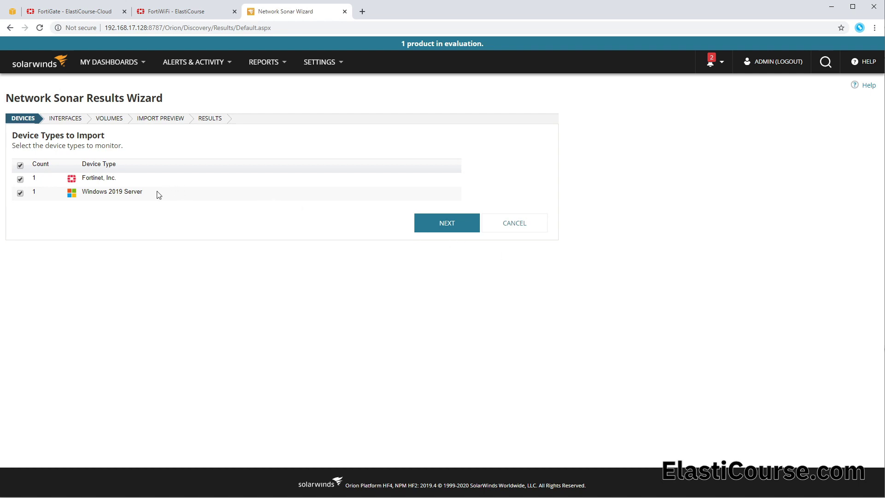
Note the discovered Windows 2019 Server and expand the Ethernet interface group.
left_click_drag(158, 194, 116, 180)
left_click(428, 224)
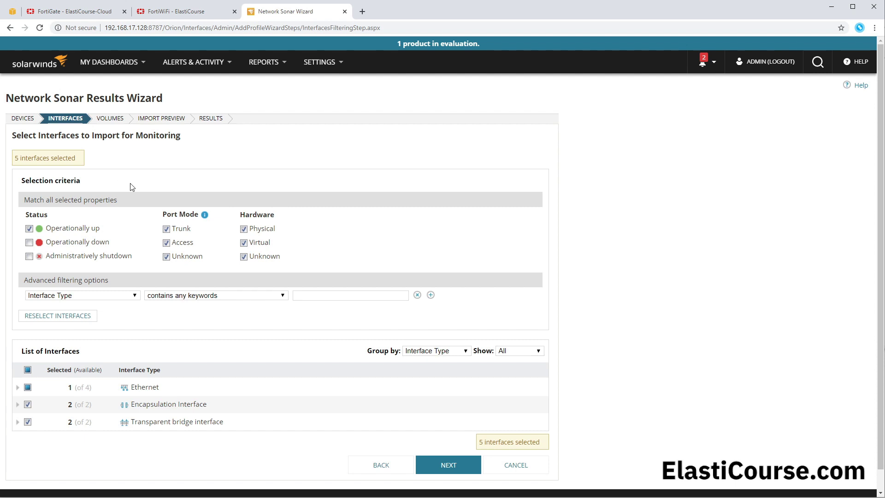
double_click(140, 387)
left_click(18, 388)
scroll(20, 391, "down", 1)
mouse_move(67, 393)
left_mouse_down()
mouse_move(47, 394)
mouse_move(69, 384)
left_mouse_up()
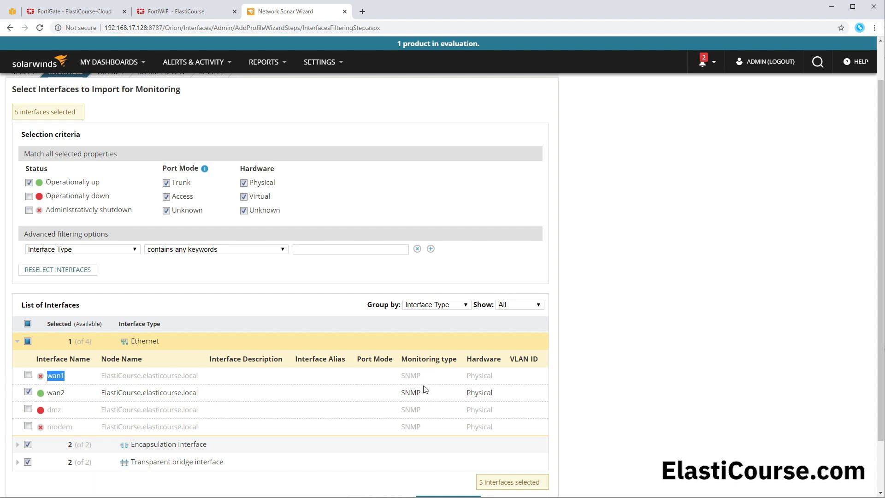
Expand the Encapsulation and Transparent bridge groups, reviewing the Cloud and lan interfaces.
scroll(222, 389, "down", 2)
left_click(18, 383)
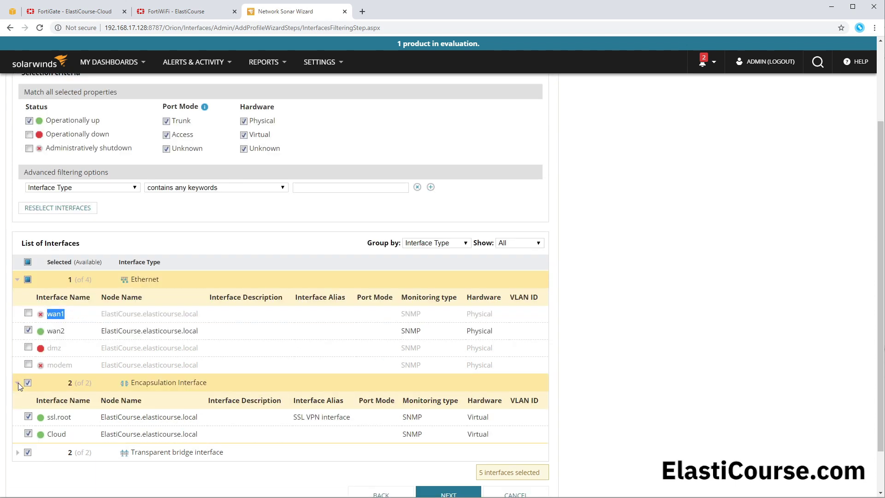
left_click_drag(47, 437, 66, 437)
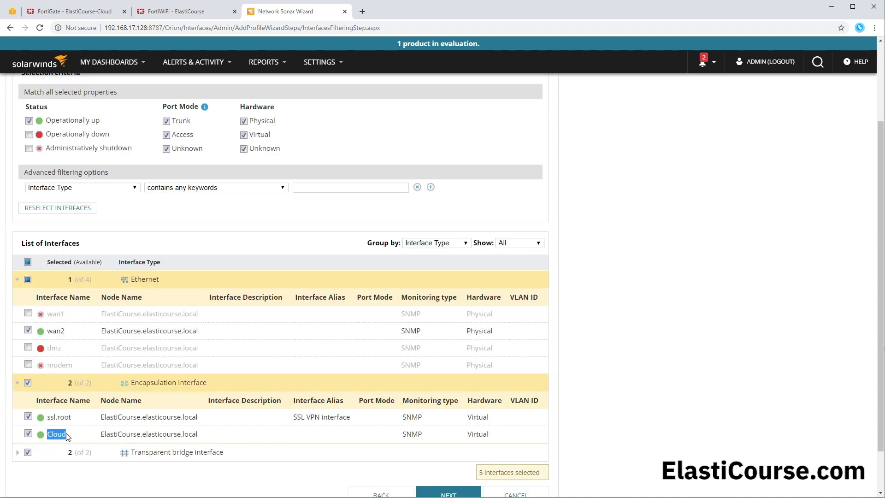
left_click(18, 453)
scroll(21, 456, "down", 3)
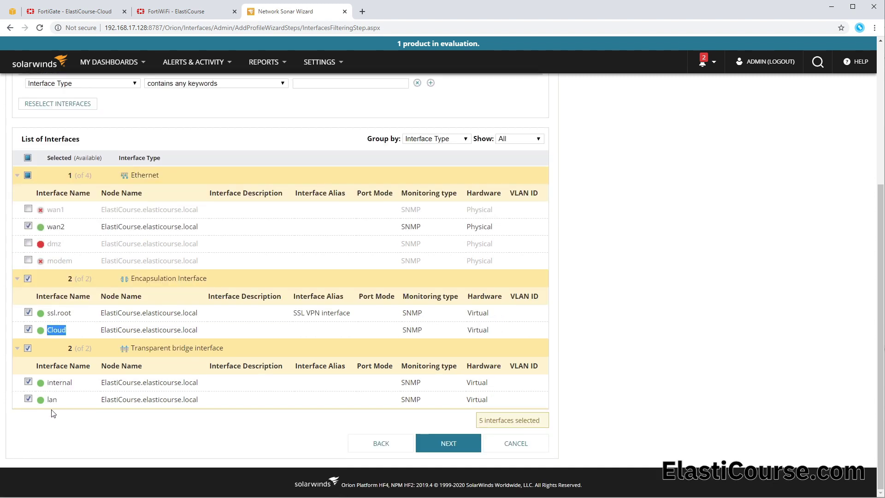
left_click_drag(59, 400, 47, 401)
left_click(81, 420)
left_click(449, 443)
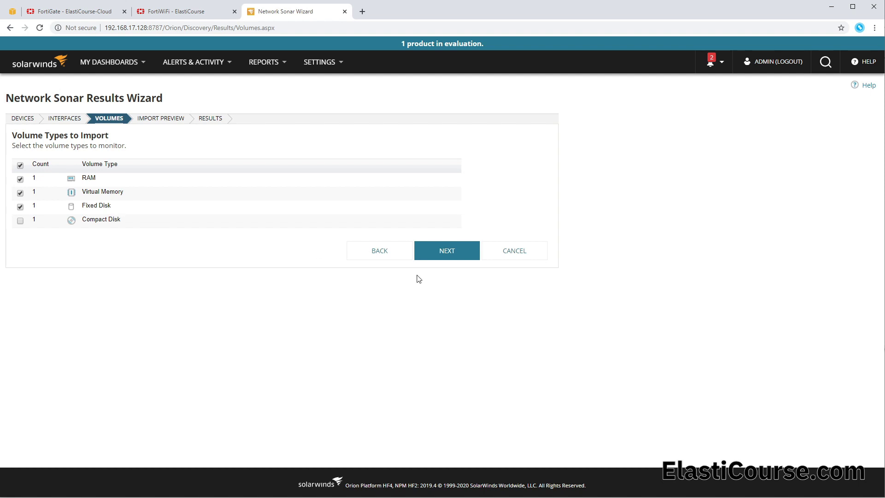
Import the Fortinet and Windows devices and review the 2 nodes, 3 volumes, 5 interfaces monitored.
left_click(428, 256)
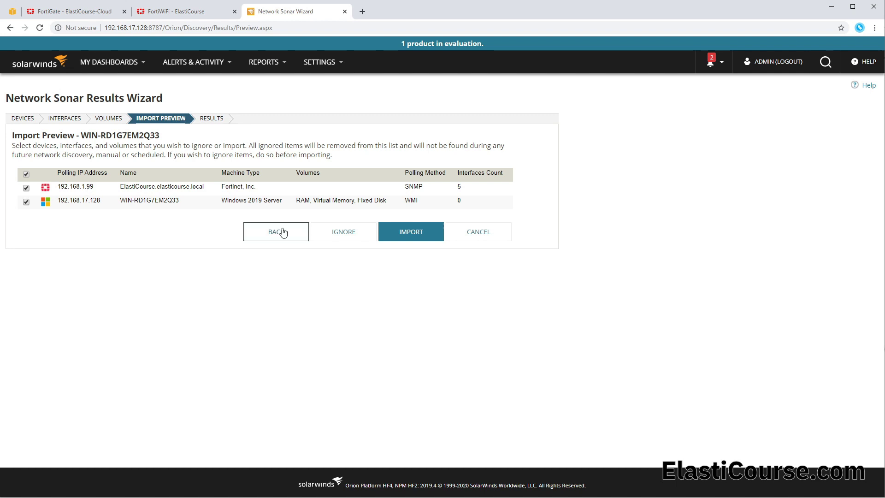
left_click(410, 232)
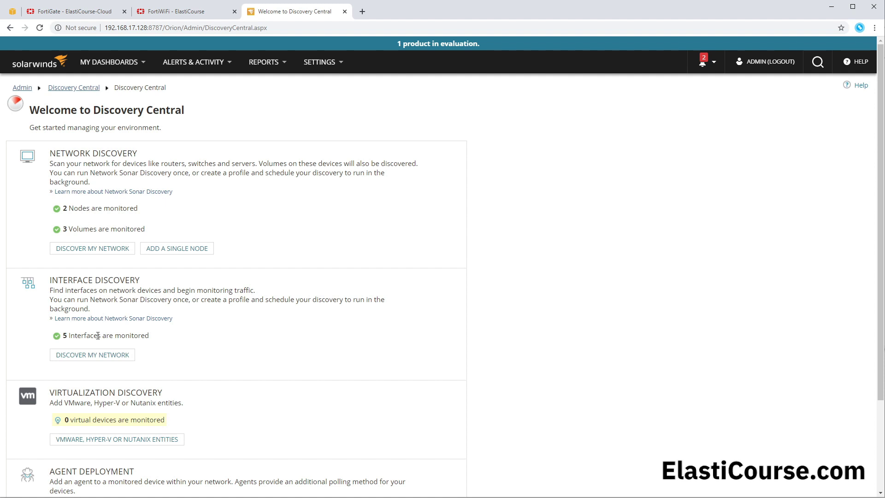
scroll(96, 336, "down", 3)
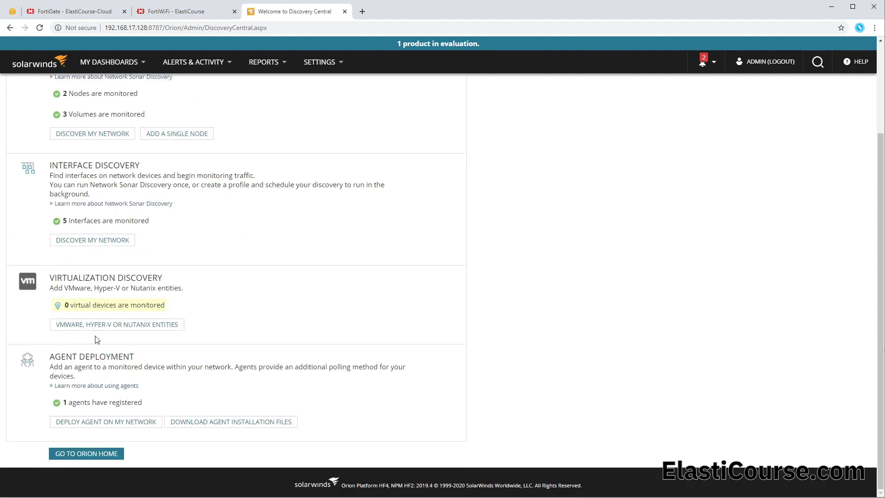
scroll(96, 338, "up", 3)
scroll(110, 341, "down", 3)
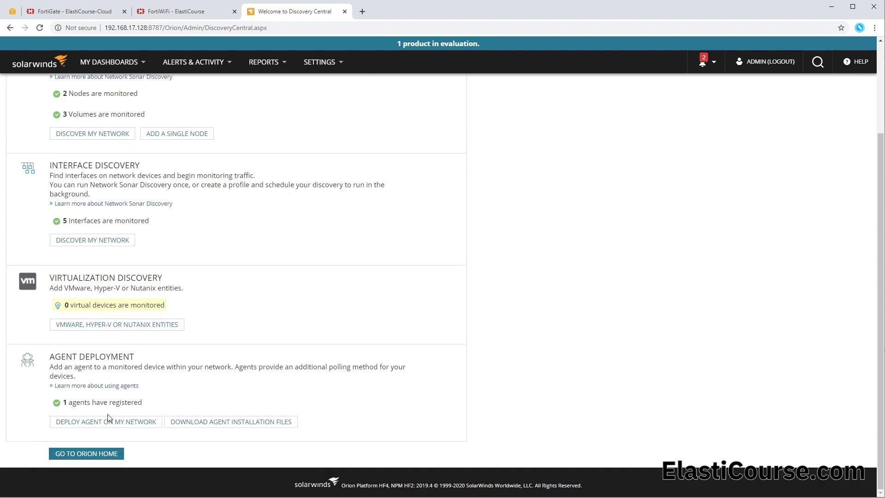
Acknowledge the Path to Google alert with the note 'False alarm', then open Summary Home.
left_click(101, 456)
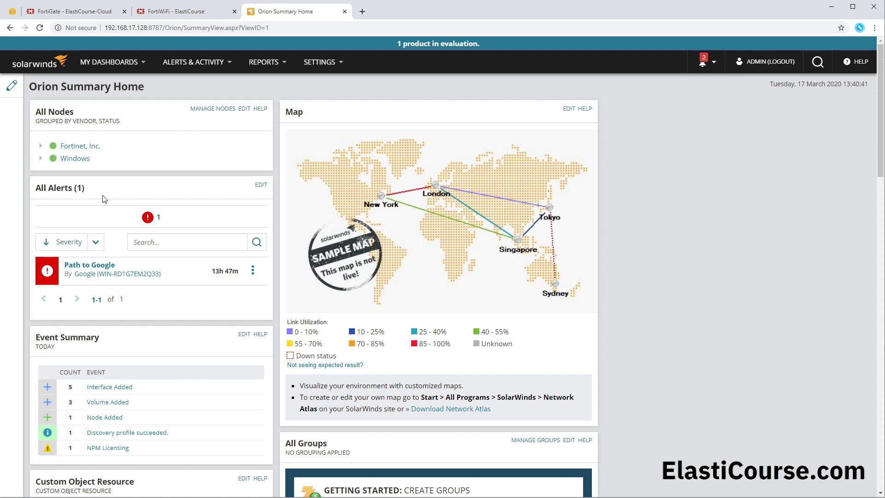
left_click(106, 266)
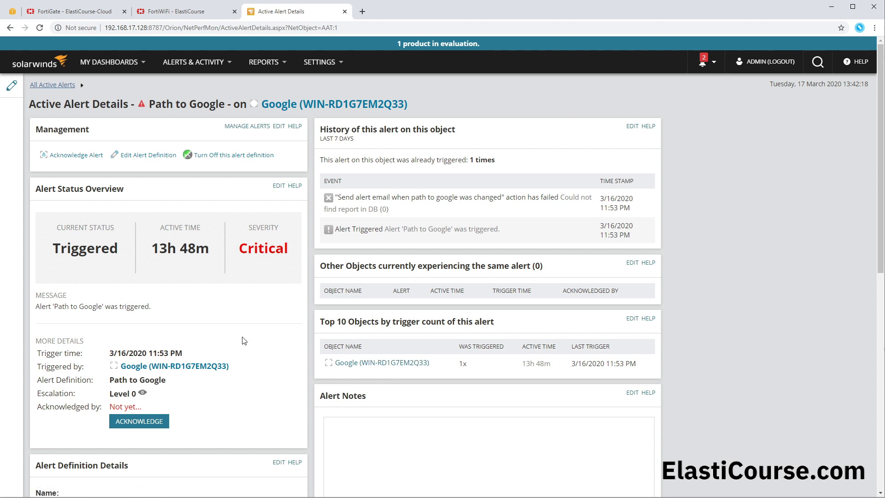
left_click(158, 421)
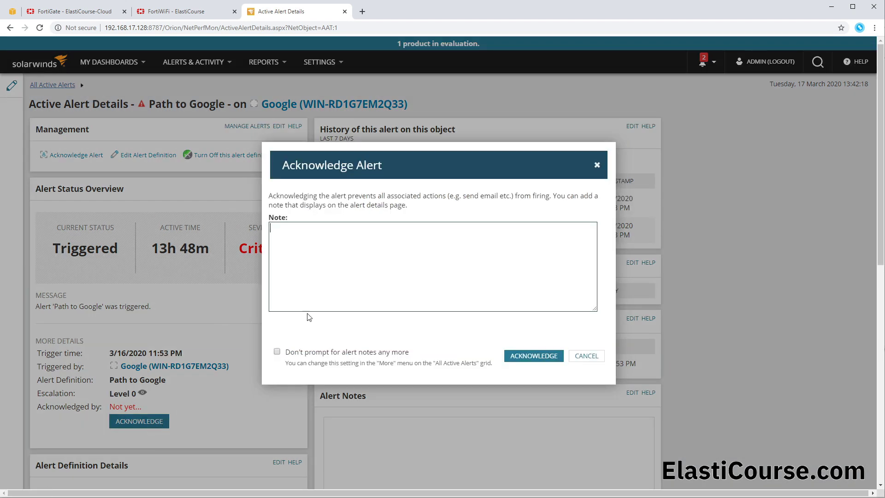
type("False alarm")
left_click(529, 358)
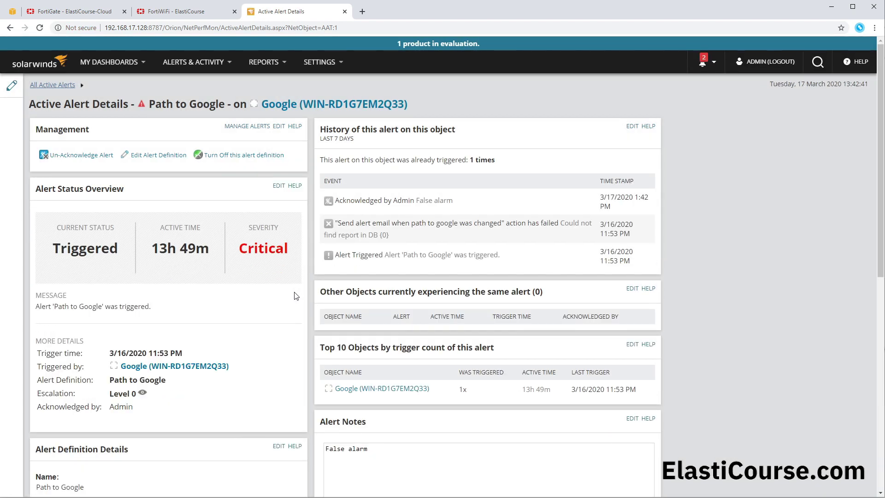
mouse_move(109, 61)
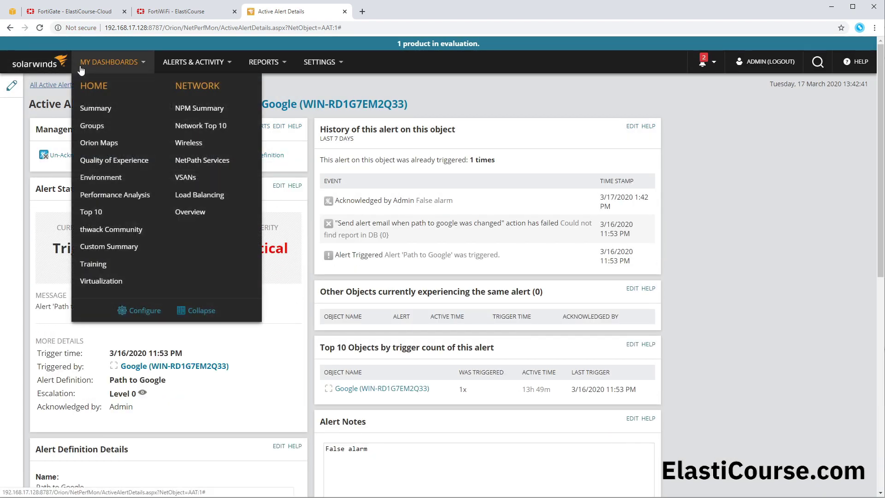
left_click(88, 108)
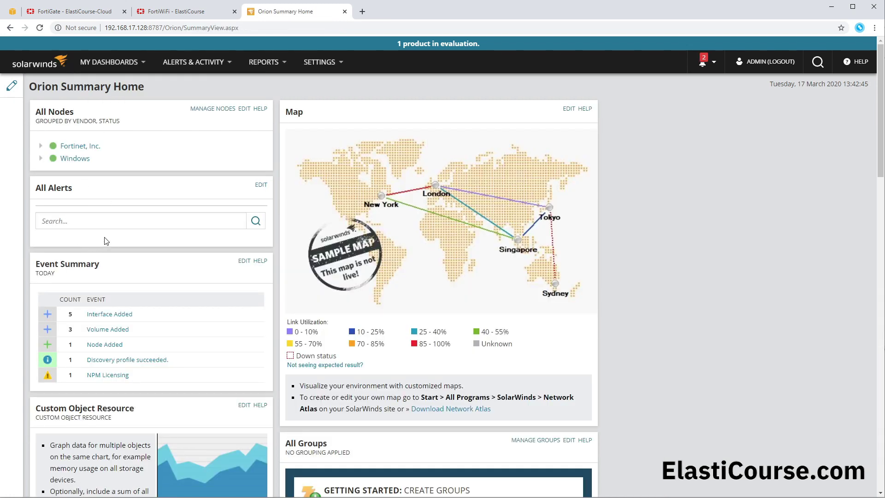
Expand Fortinet, Inc. > Up in All Nodes to reach the firewall node.
left_click(705, 68)
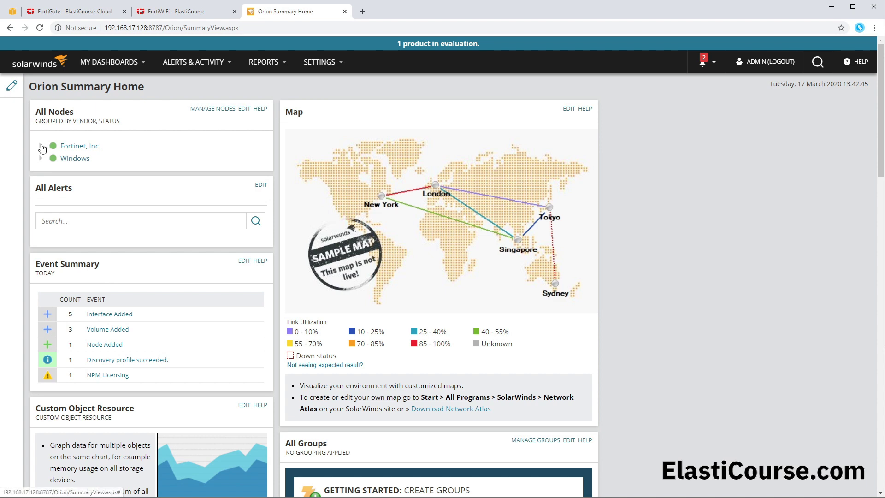
left_click(41, 146)
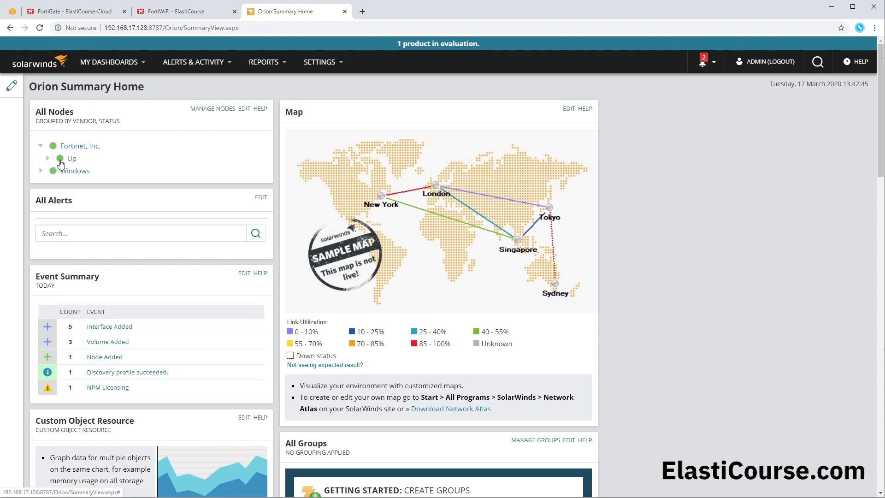
left_click(47, 159)
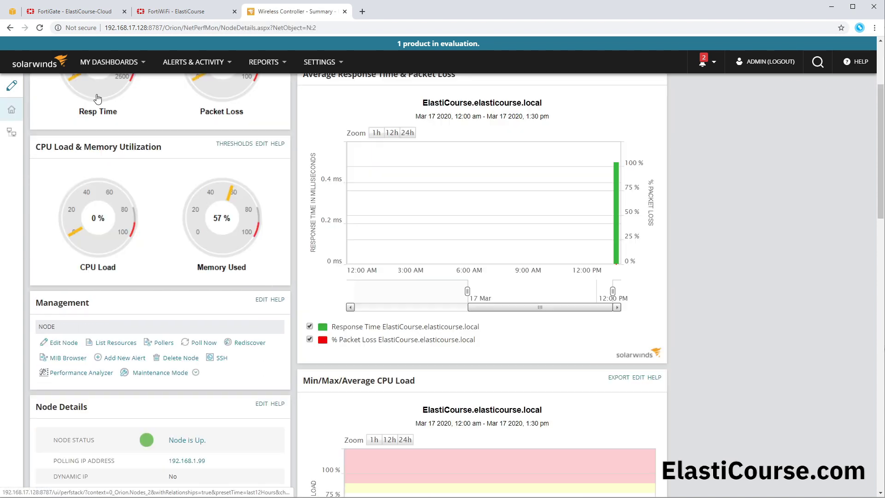
scroll(97, 99, "down", 3)
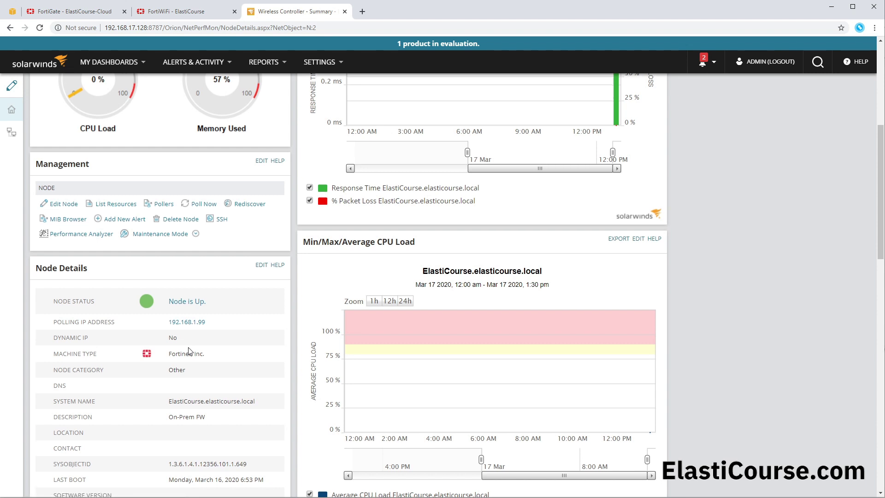
scroll(189, 351, "down", 6)
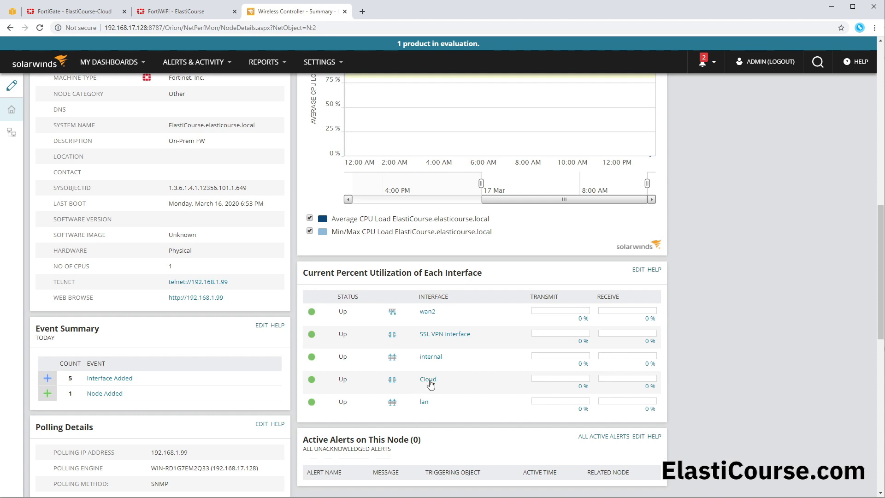
Review the node's interfaces and charts, then open Edit Node and select its name.
mouse_move(430, 384)
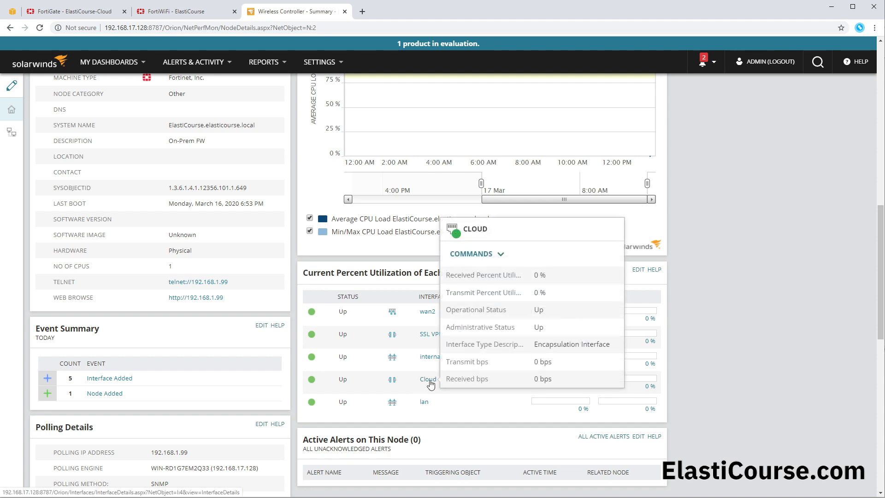
scroll(430, 384, "down", 2)
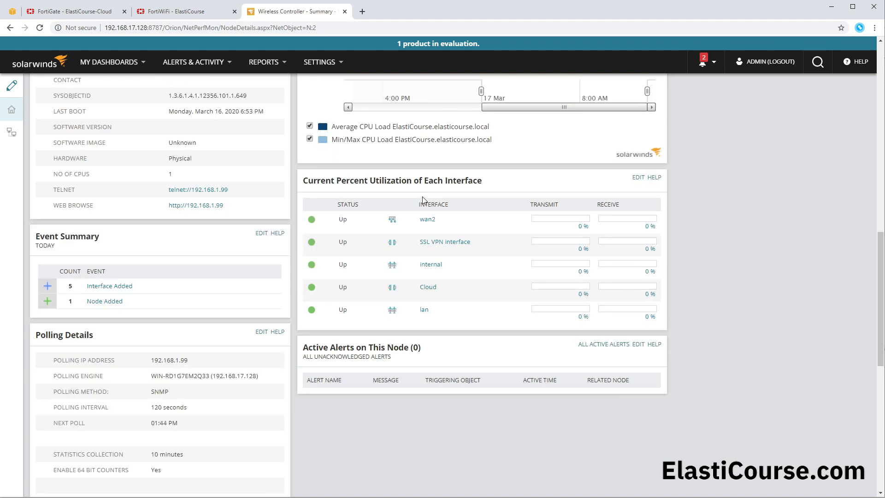
scroll(553, 124, "up", 15)
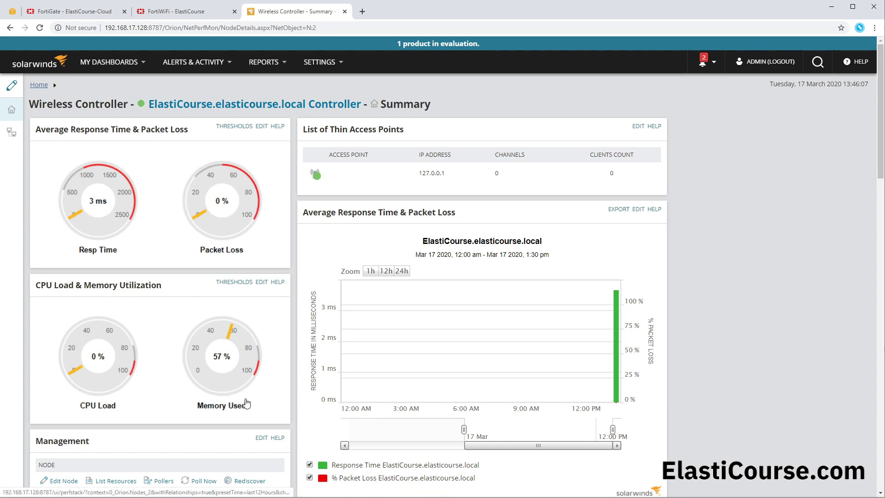
mouse_move(613, 321)
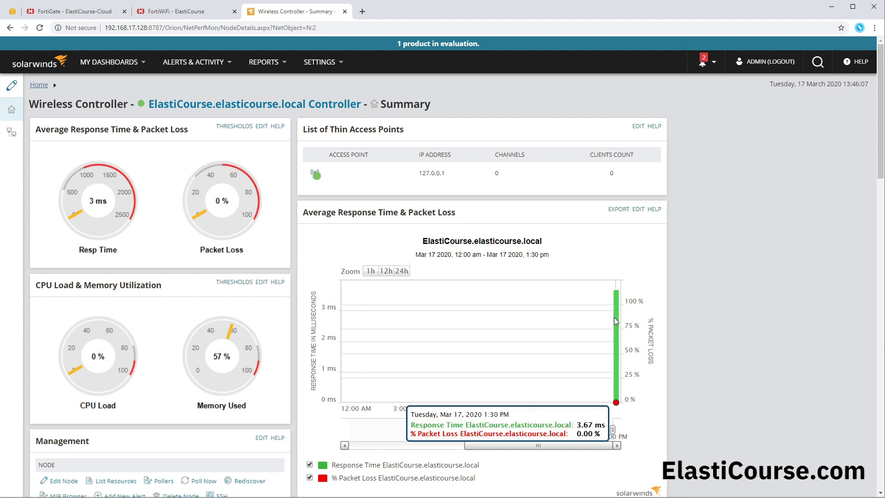
scroll(616, 321, "down", 4)
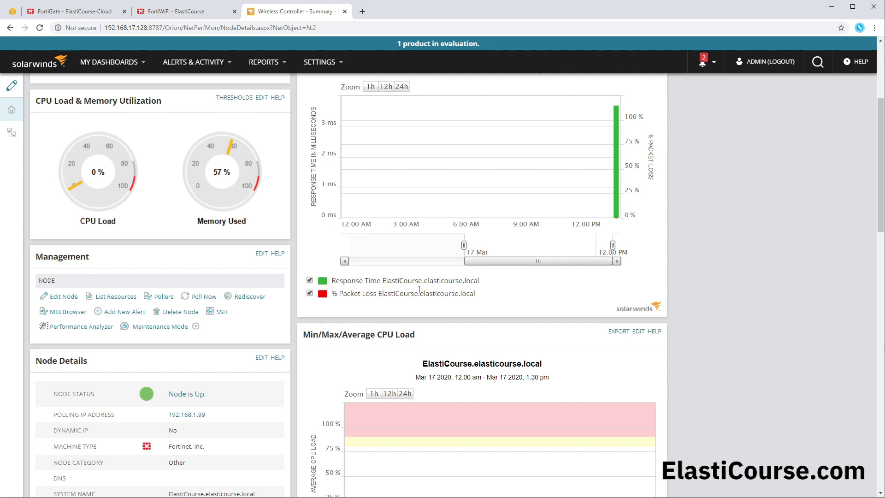
left_click(63, 298)
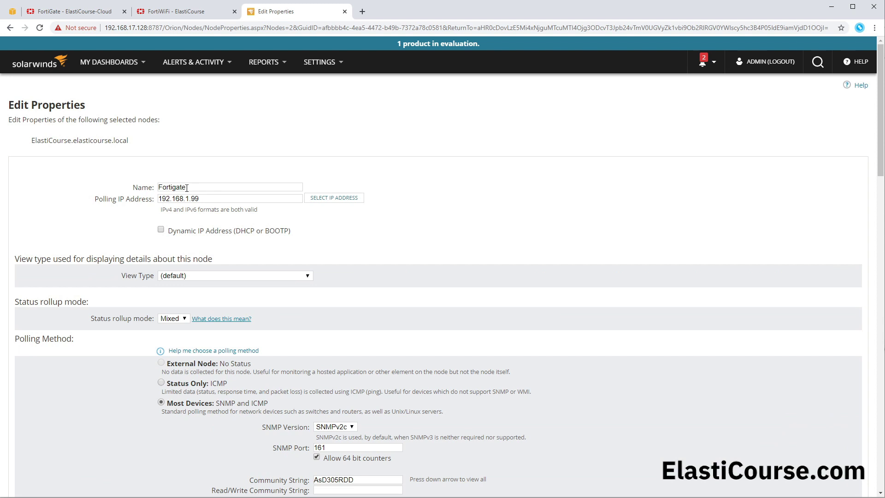
left_click_drag(184, 187, 120, 188)
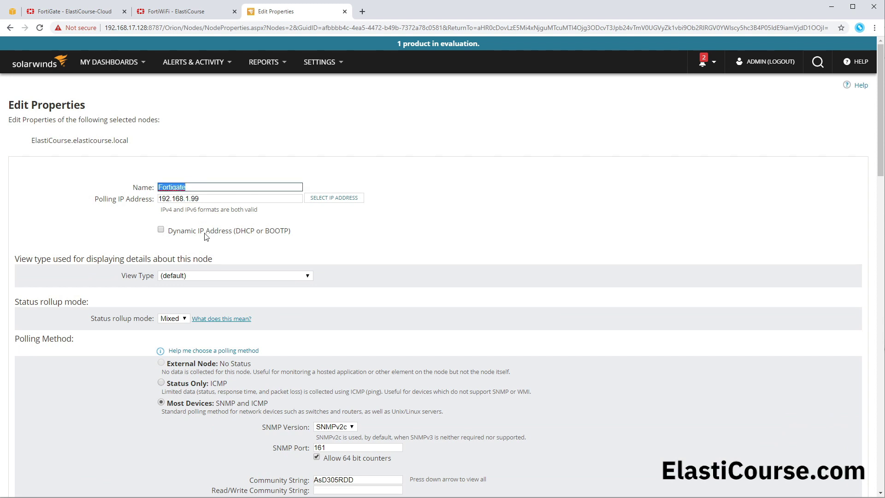
Name the node Fortigate on Edit Properties and submit the changes.
scroll(218, 233, "down", 5)
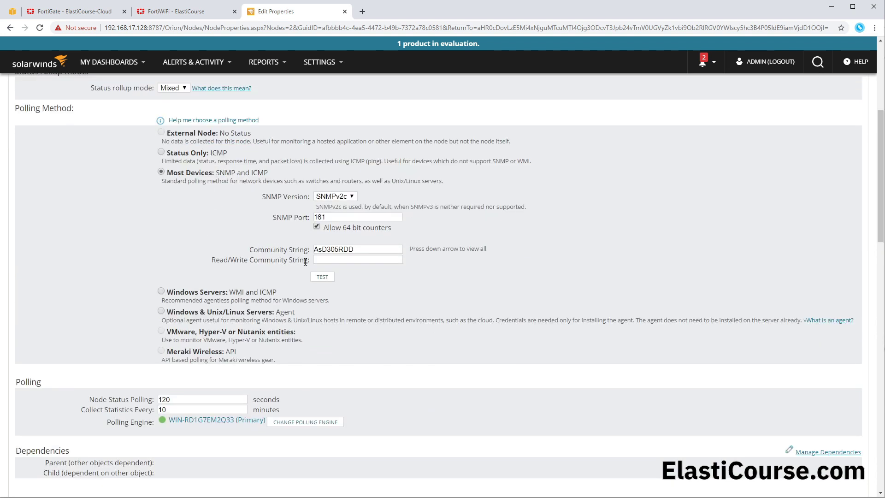
scroll(298, 260, "down", 5)
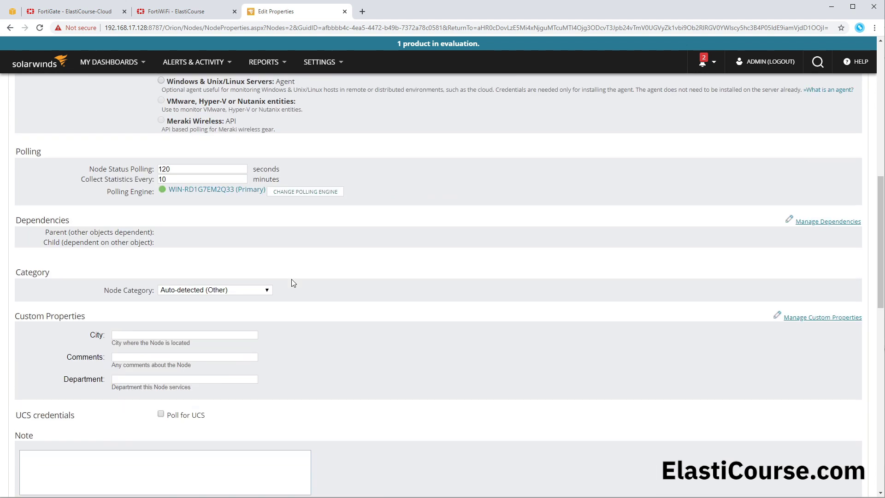
scroll(293, 282, "down", 3)
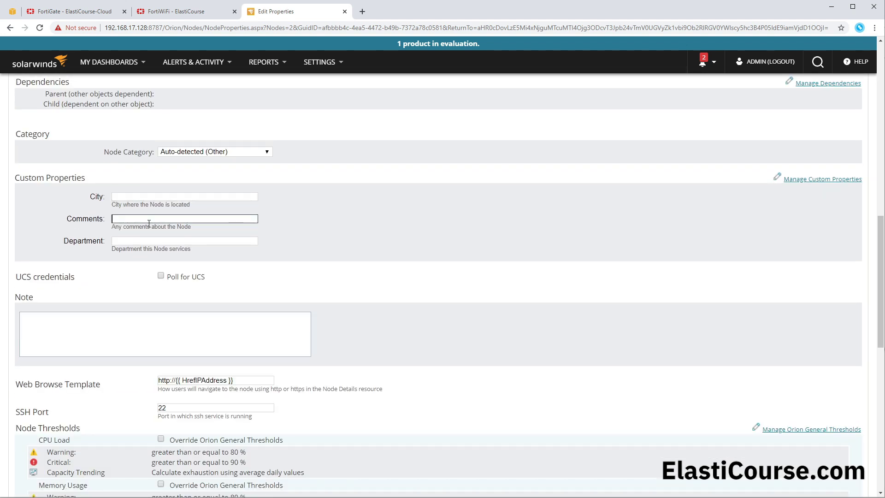
left_click(126, 324)
scroll(216, 350, "down", 6)
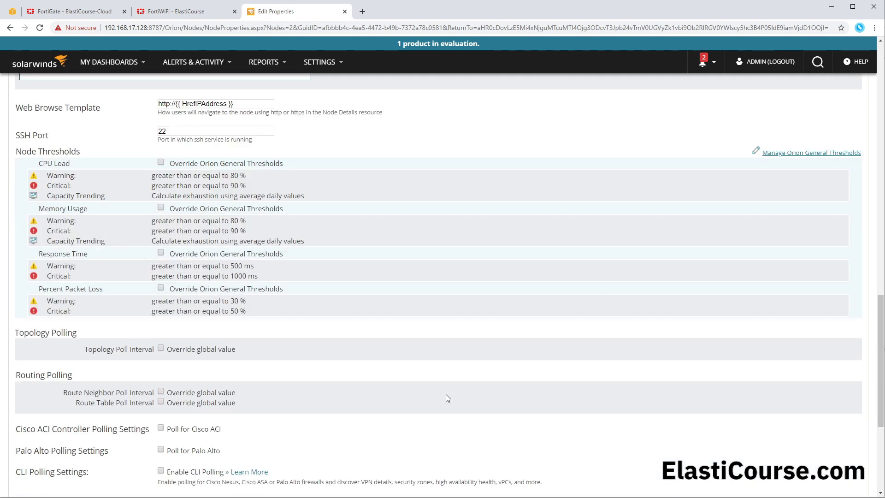
scroll(446, 394, "down", 5)
left_click(179, 444)
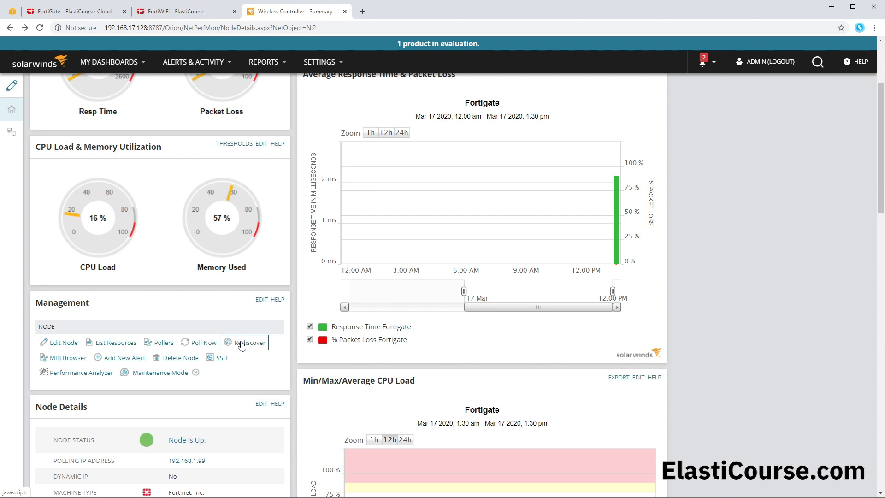
left_click(221, 358)
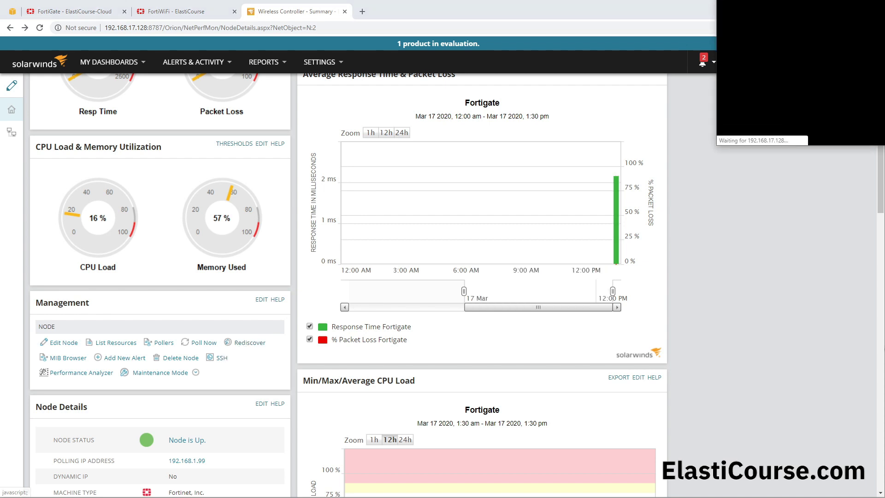
type("admin")
key("Return")
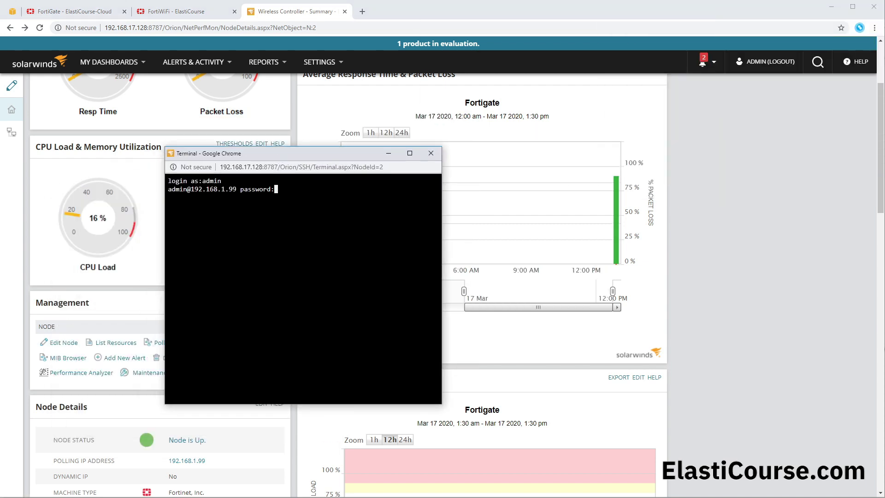
key("Return")
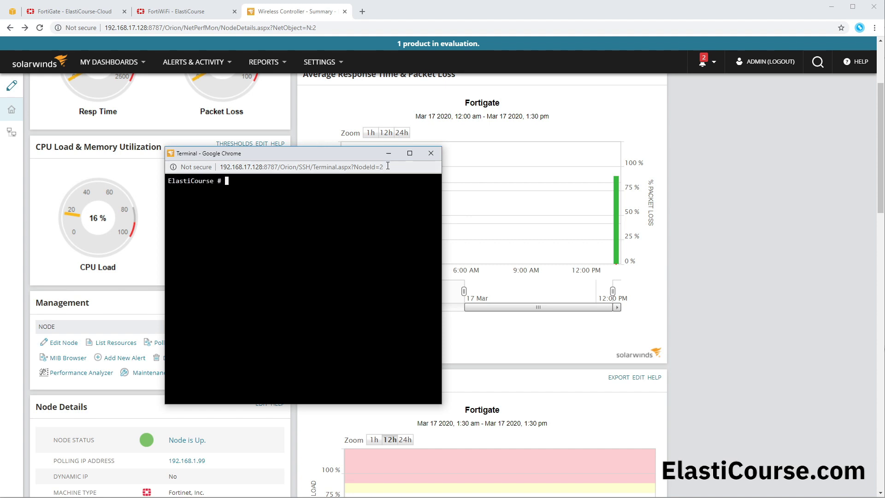
left_click(425, 156)
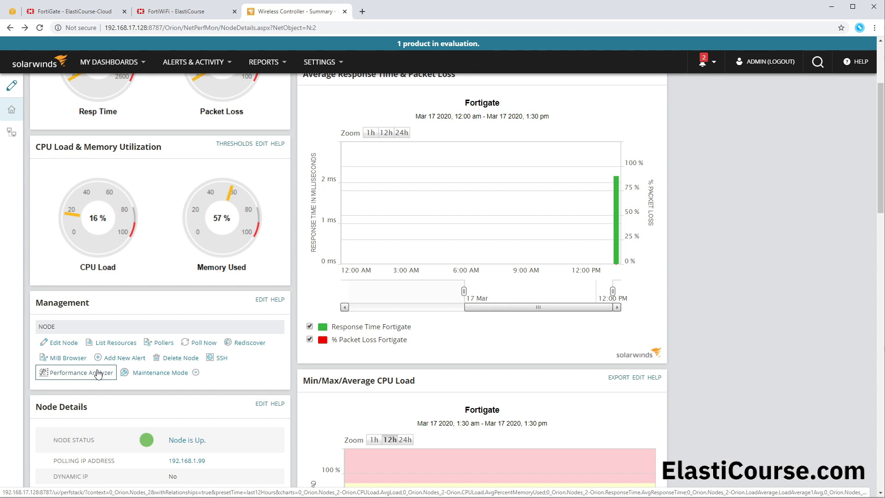
Schedule maintenance muting Fortigate's alerts from 3/17/2020 04:52 PM to 3/18/2020 04:52 PM.
mouse_move(132, 372)
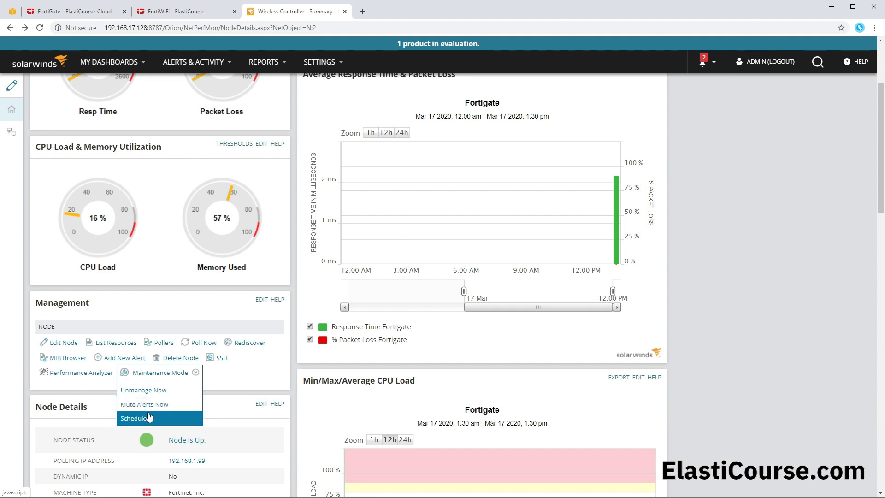
left_click(148, 418)
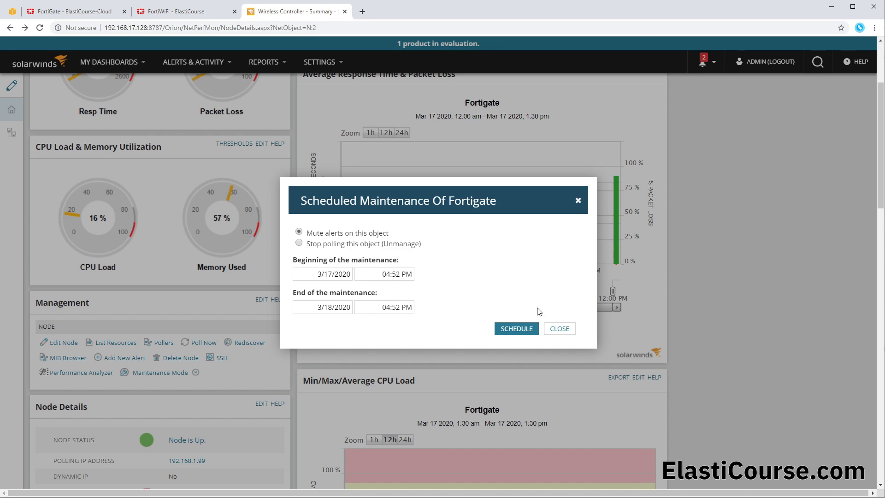
left_click(535, 328)
scroll(543, 313, "down", 5)
scroll(542, 315, "down", 5)
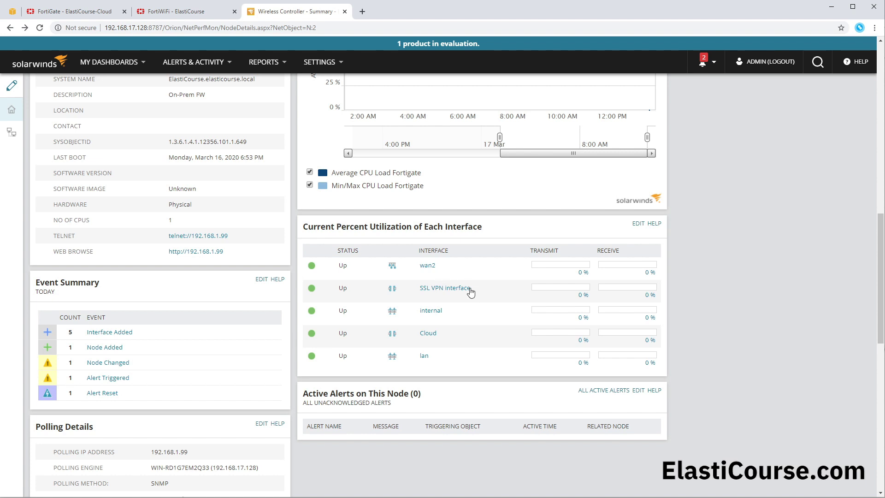
mouse_move(471, 292)
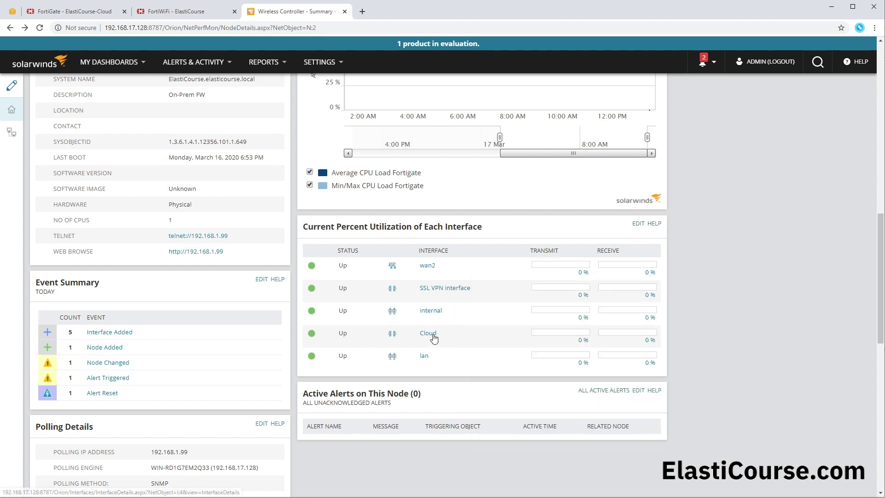
mouse_move(433, 338)
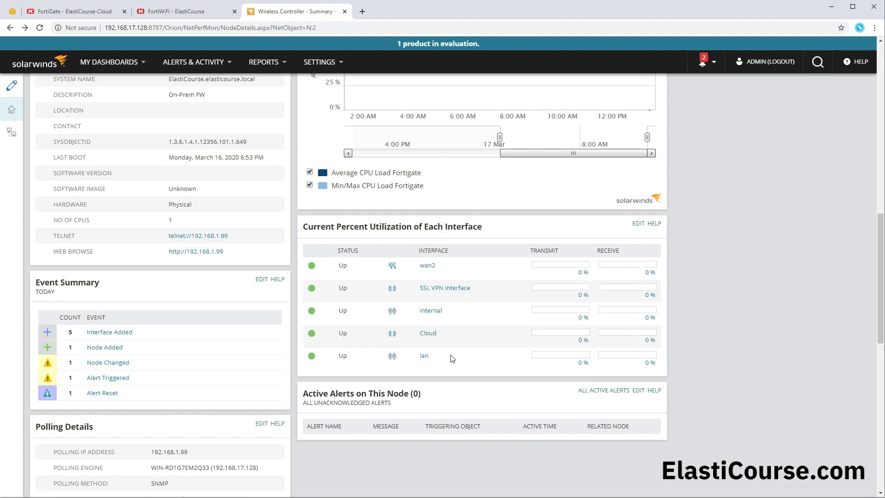
left_click(428, 334)
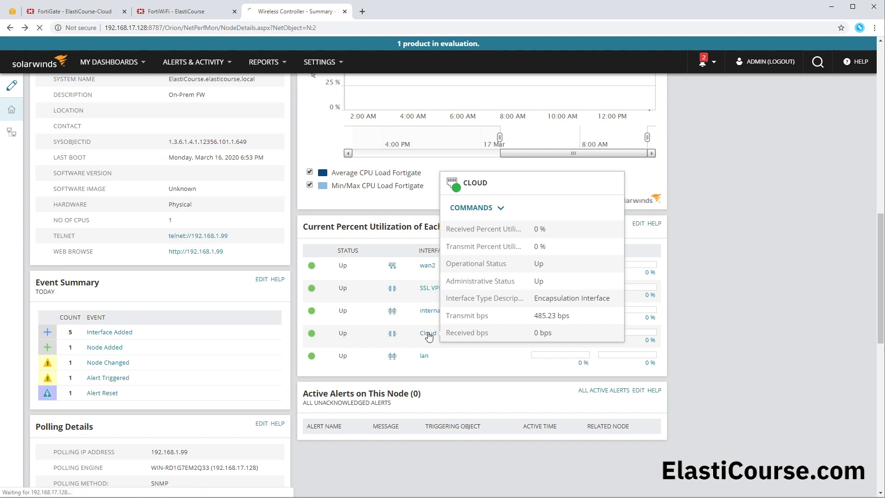
scroll(221, 354, "down", 2)
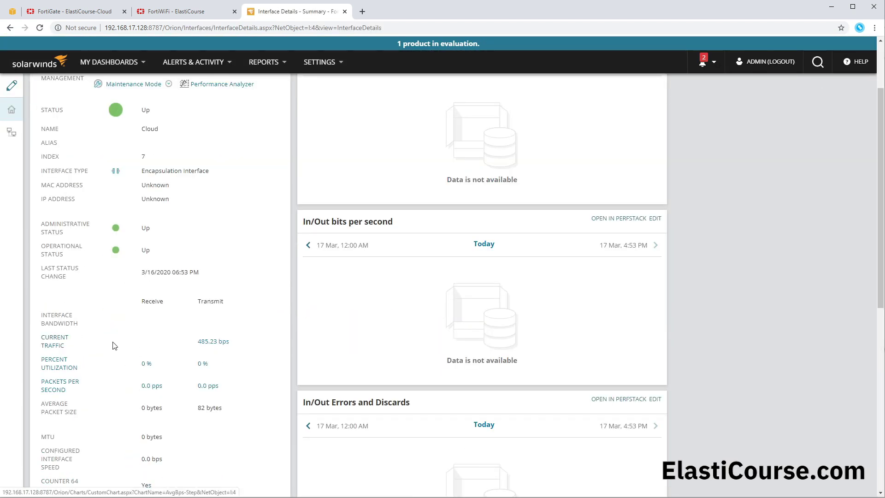
scroll(298, 382, "down", 8)
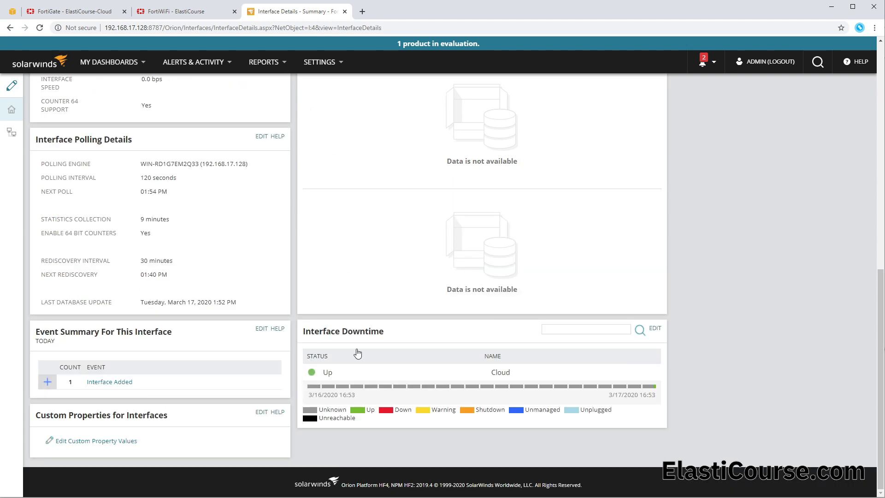
mouse_move(368, 387)
left_click(176, 18)
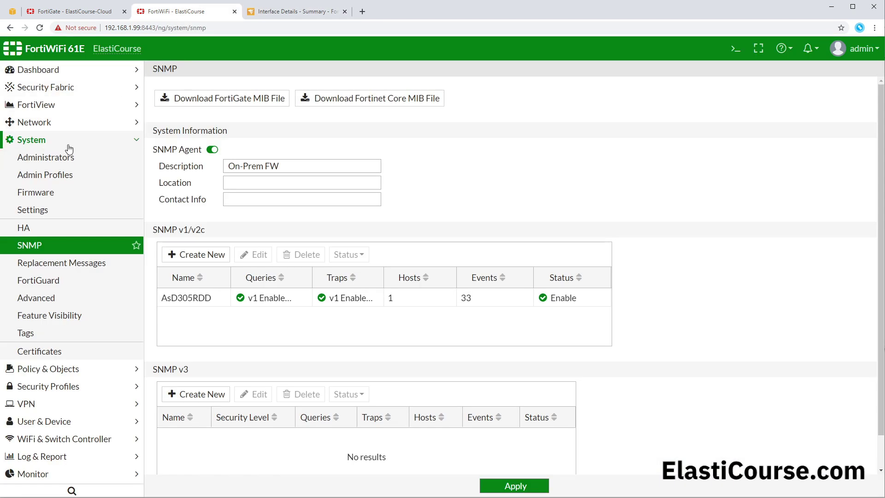
left_click(46, 403)
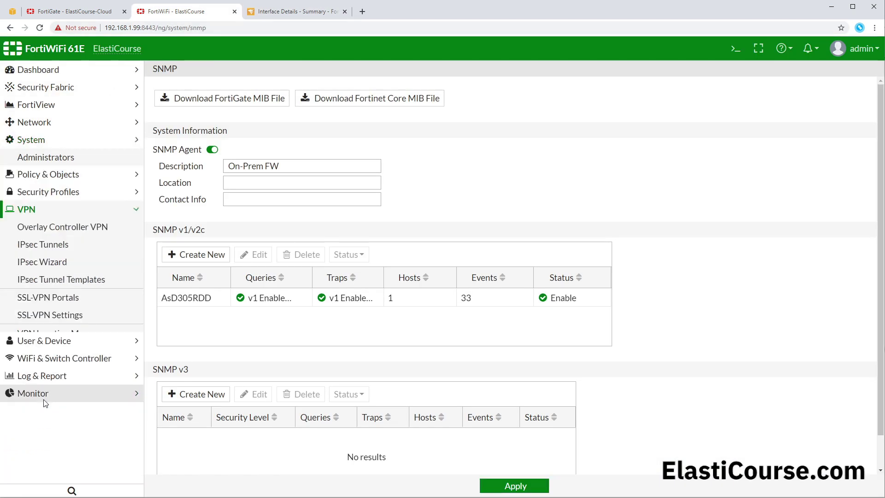
left_click(66, 226)
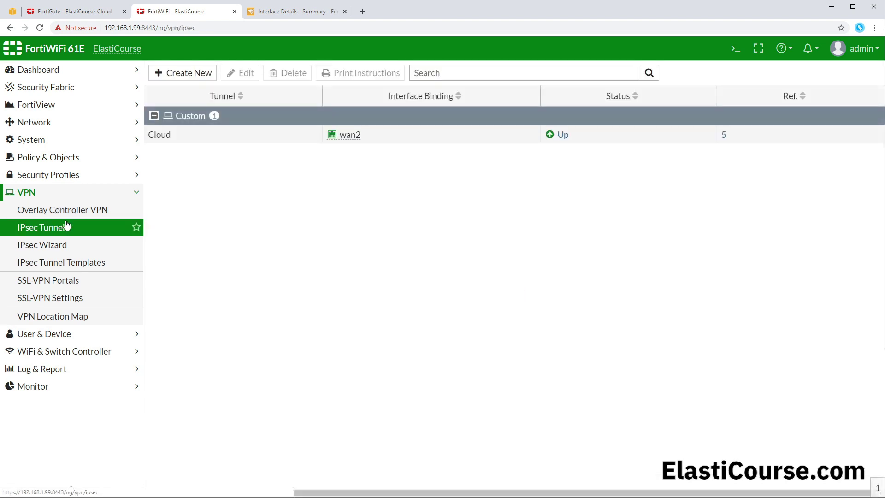
double_click(410, 136)
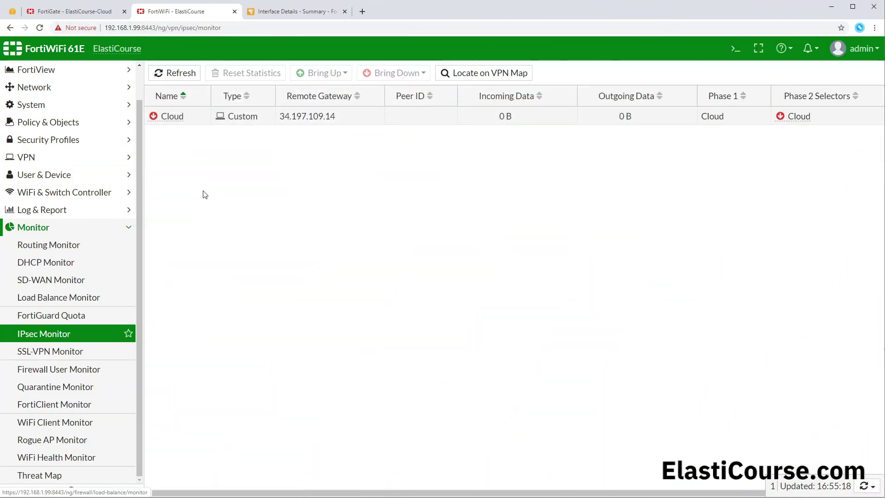
left_click(286, 14)
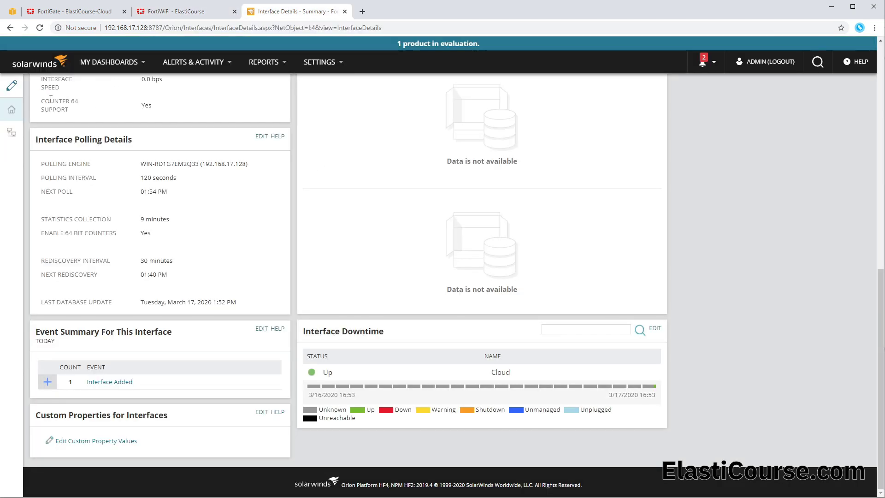
Open Fortigate's 'Node is in a Warning or Critical State' alert and review its trigger and e-mail history.
mouse_move(92, 62)
left_click(97, 110)
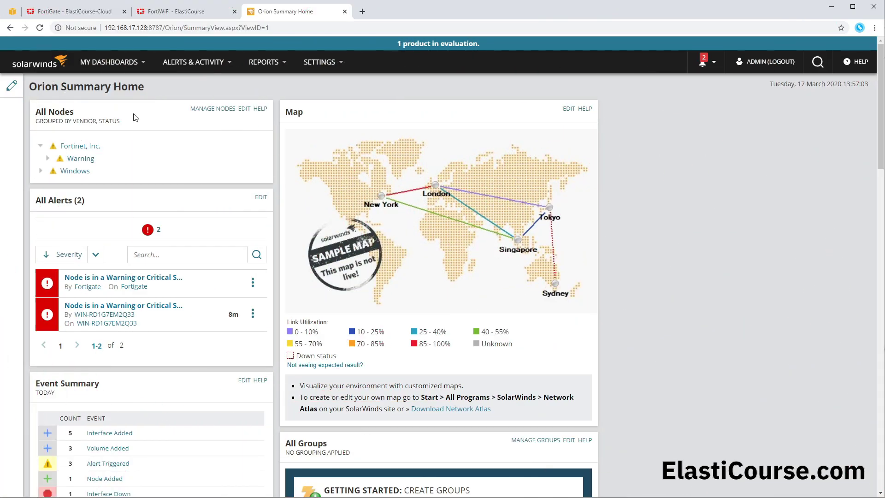
left_click(122, 277)
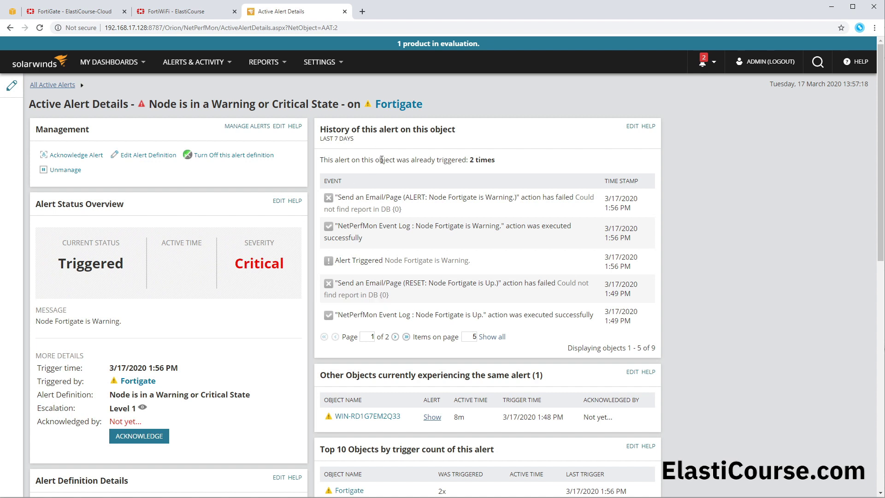
left_click_drag(350, 261, 429, 246)
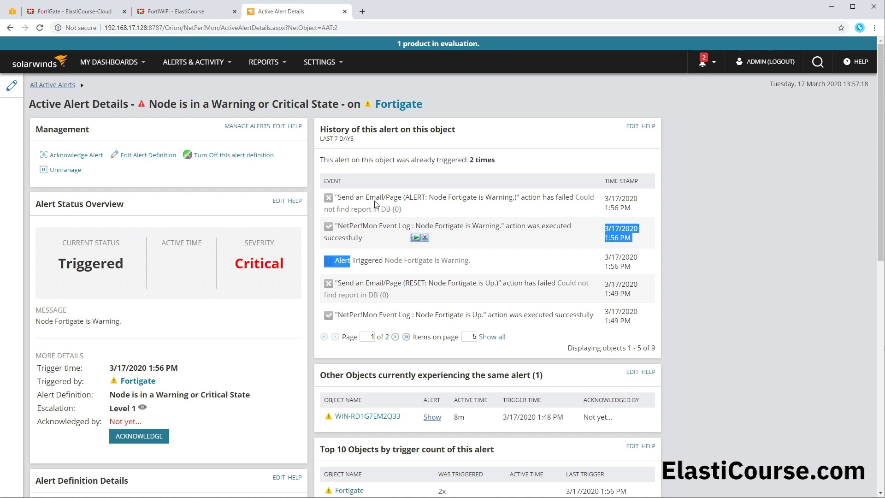
left_click_drag(359, 198, 480, 197)
left_click(175, 190)
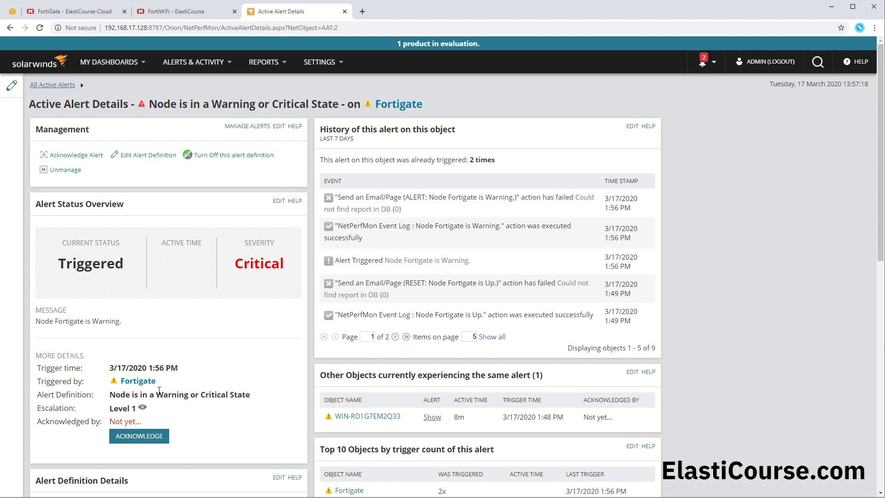
scroll(258, 341, "down", 5)
scroll(252, 361, "up", 4)
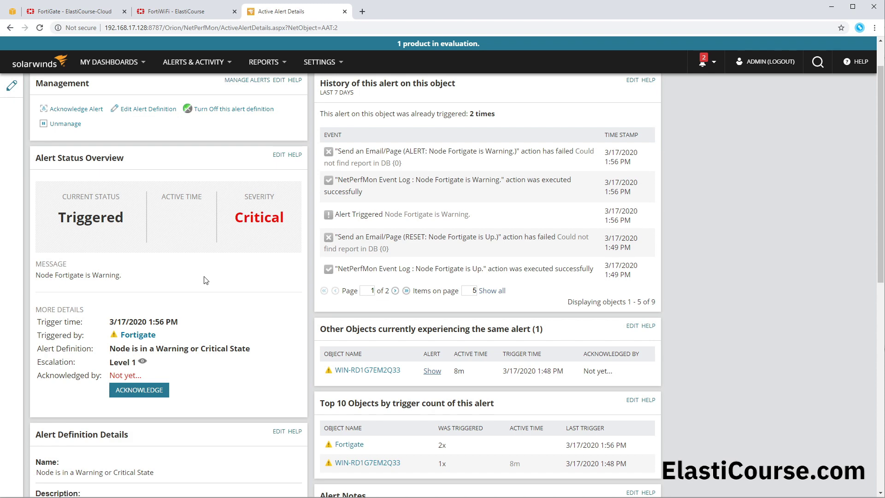
scroll(206, 280, "down", 5)
scroll(217, 314, "up", 6)
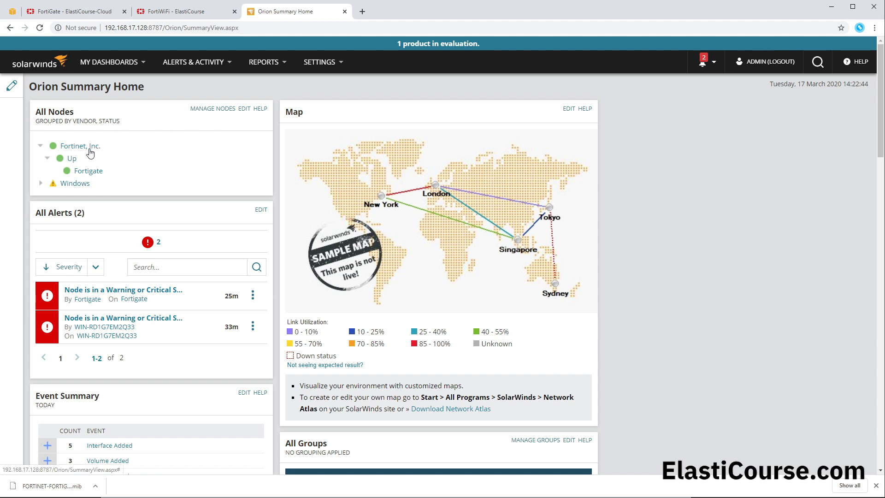
Open the Fortigate node's Cloud interface details and review its traffic and downtime charts.
left_click(82, 171)
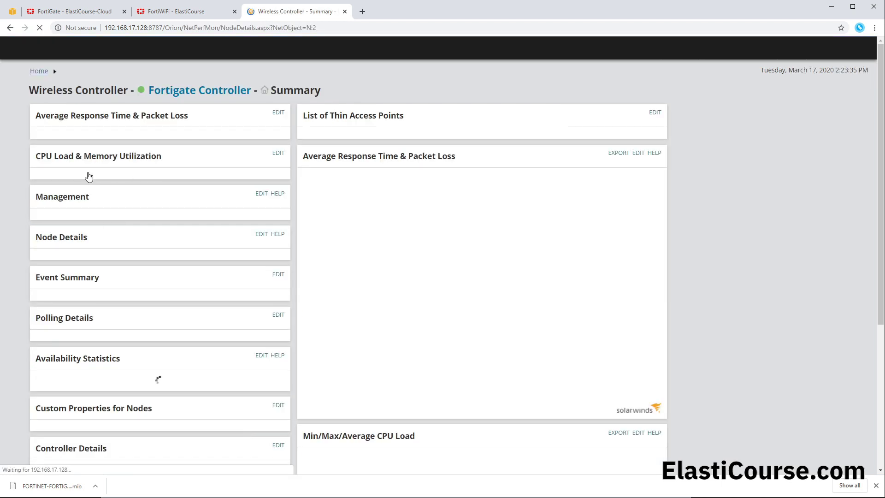
scroll(89, 177, "down", 13)
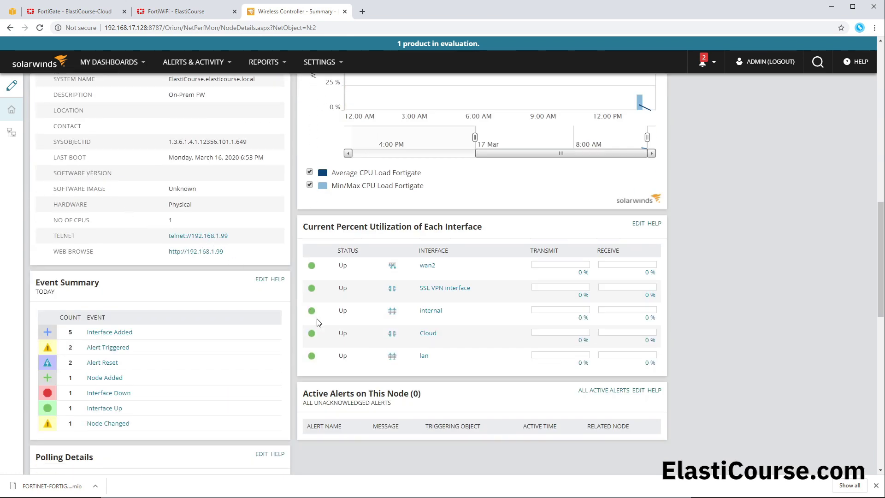
left_click(429, 334)
scroll(274, 263, "down", 4)
scroll(275, 264, "down", 3)
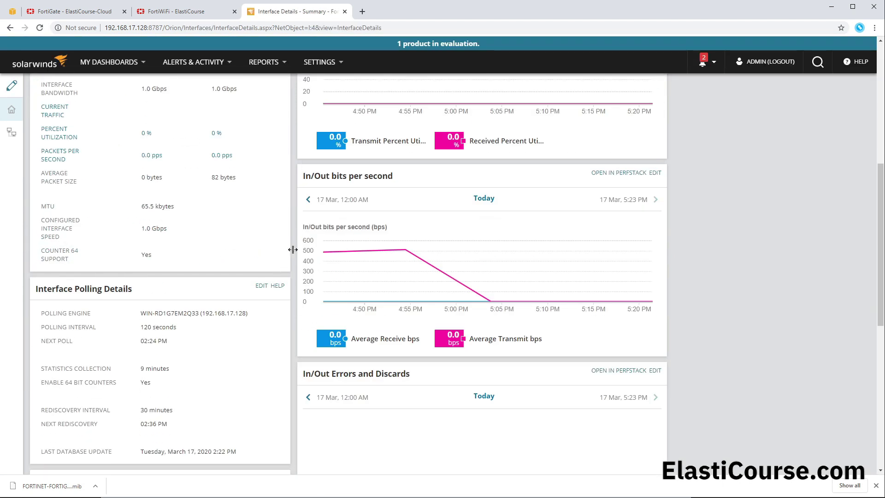
mouse_move(347, 250)
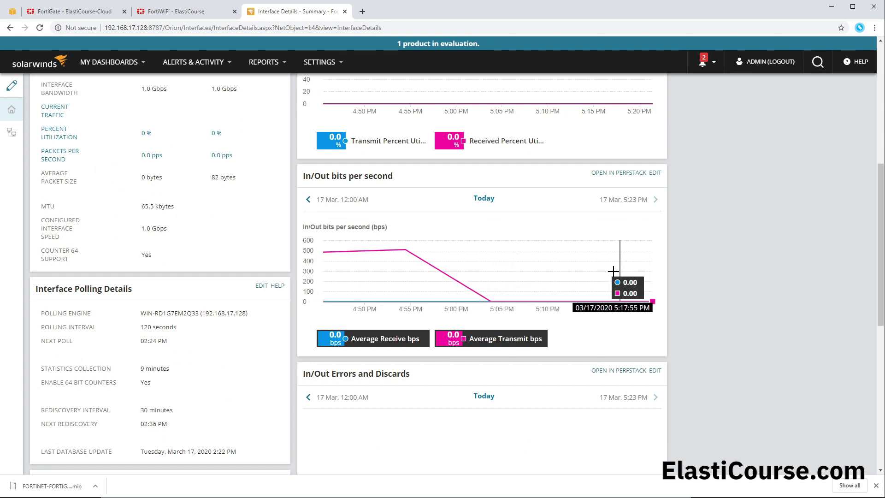
scroll(547, 312, "down", 8)
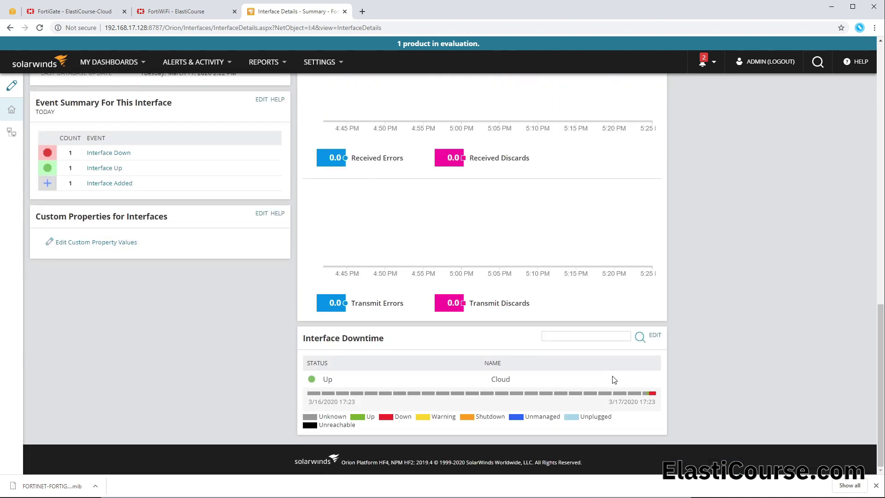
mouse_move(650, 396)
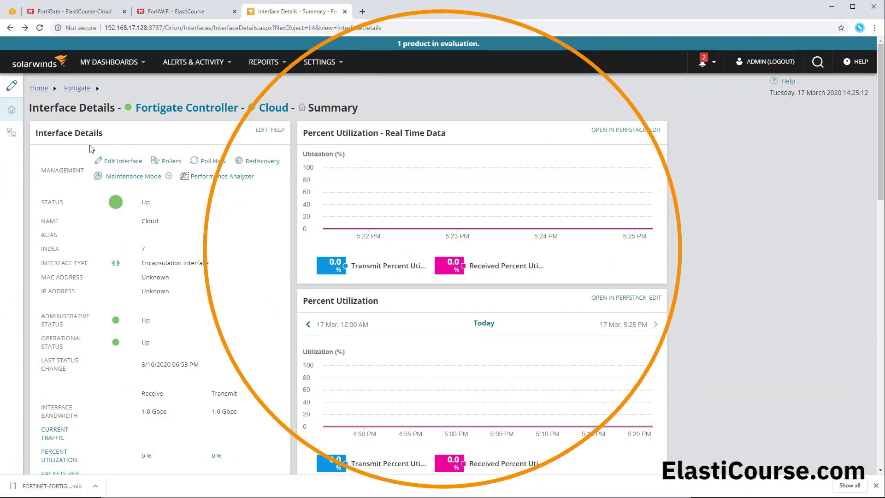
Open the Current Top 10 Lists dashboard from My Dashboards > Home > Top 10.
left_click(120, 63)
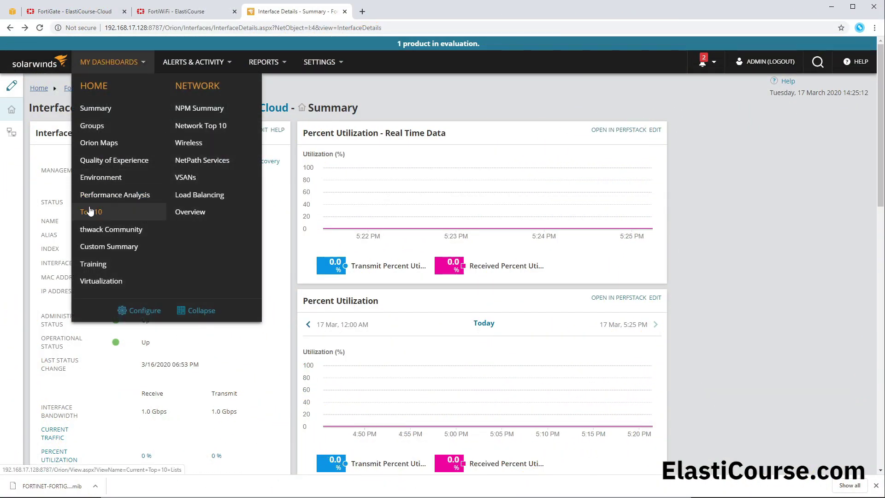
left_click(91, 212)
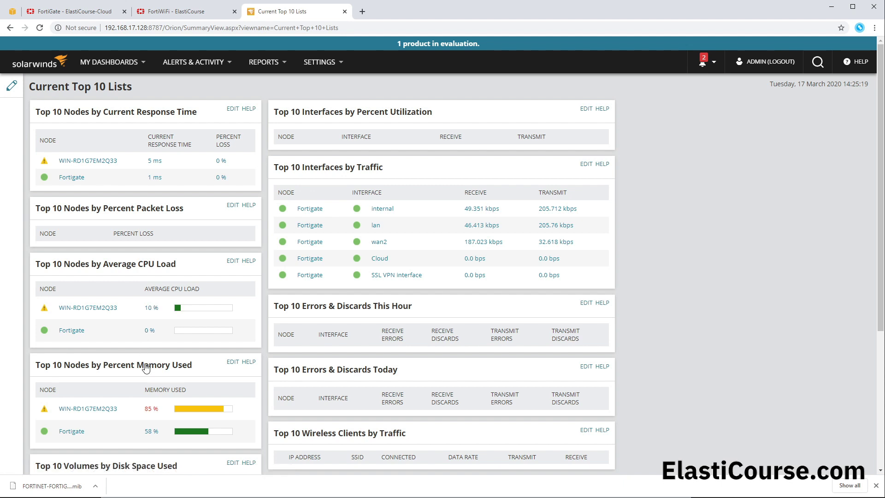
scroll(144, 355, "down", 3)
scroll(148, 344, "up", 3)
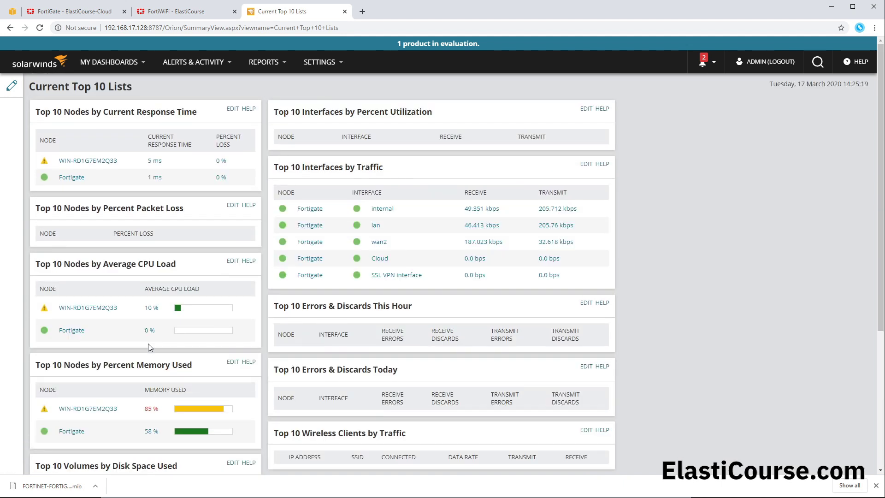